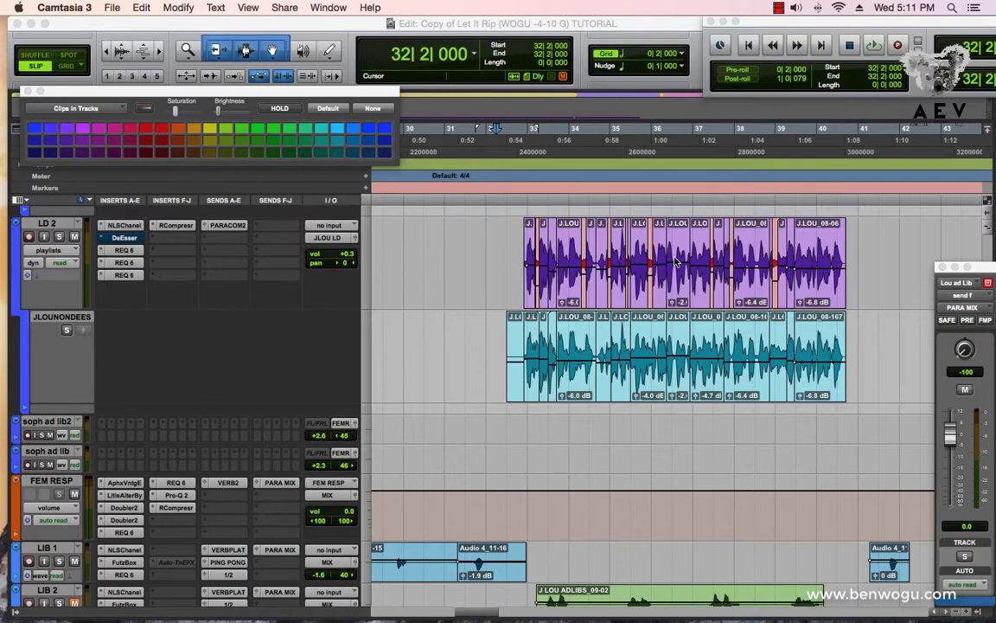
- Open the DeEsser on the LD 2 track and set a HighPass side chain, frequency 7185 and threshold -37.2
left_click(121, 237)
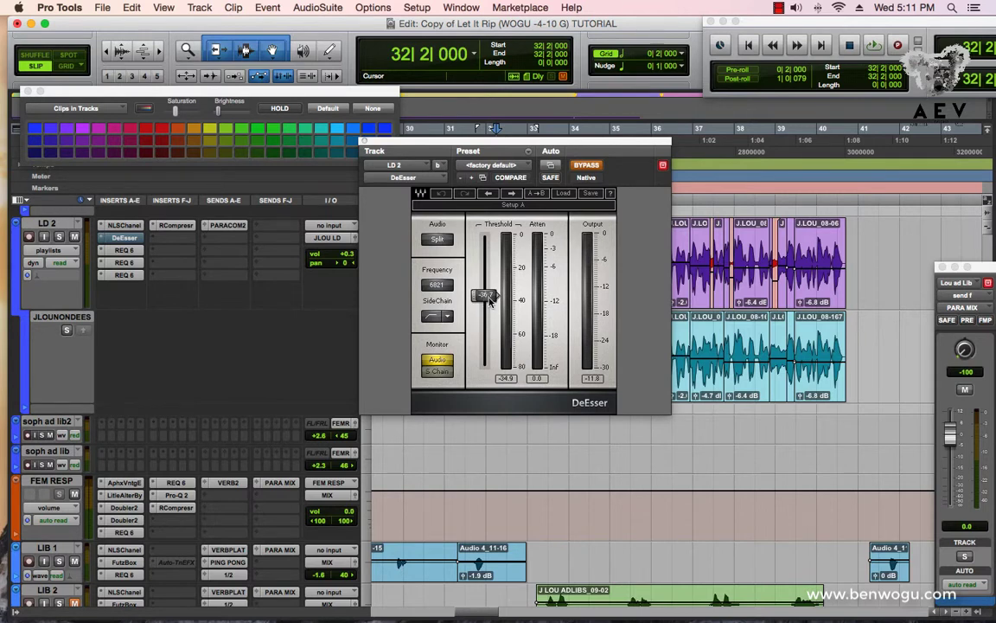
left_click(448, 316)
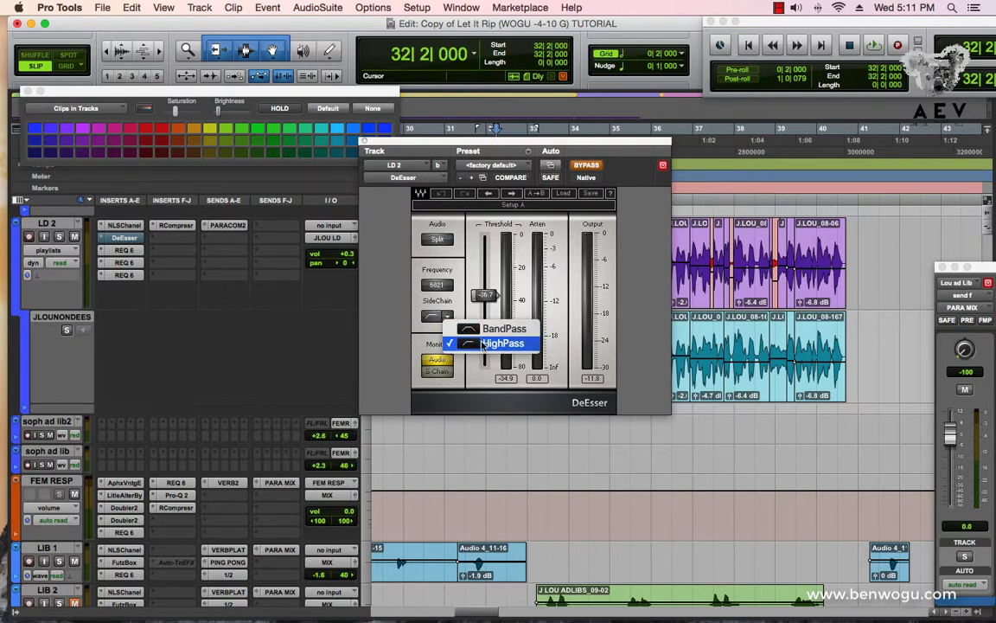
left_click(477, 342)
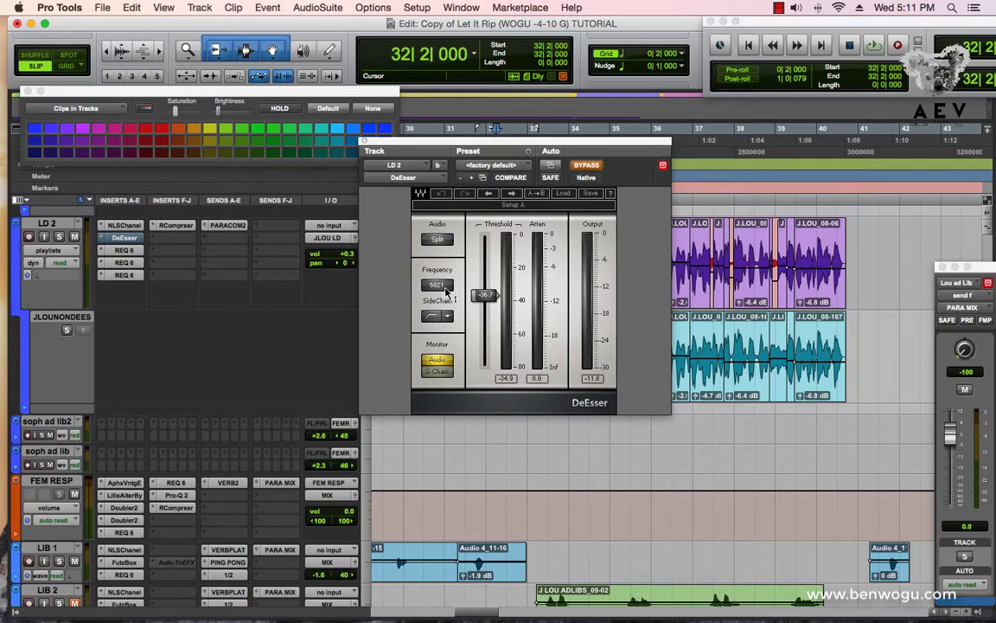
left_click_drag(445, 289, 446, 288)
left_click(487, 298)
left_click_drag(484, 298, 485, 300)
left_click_drag(435, 285, 435, 279)
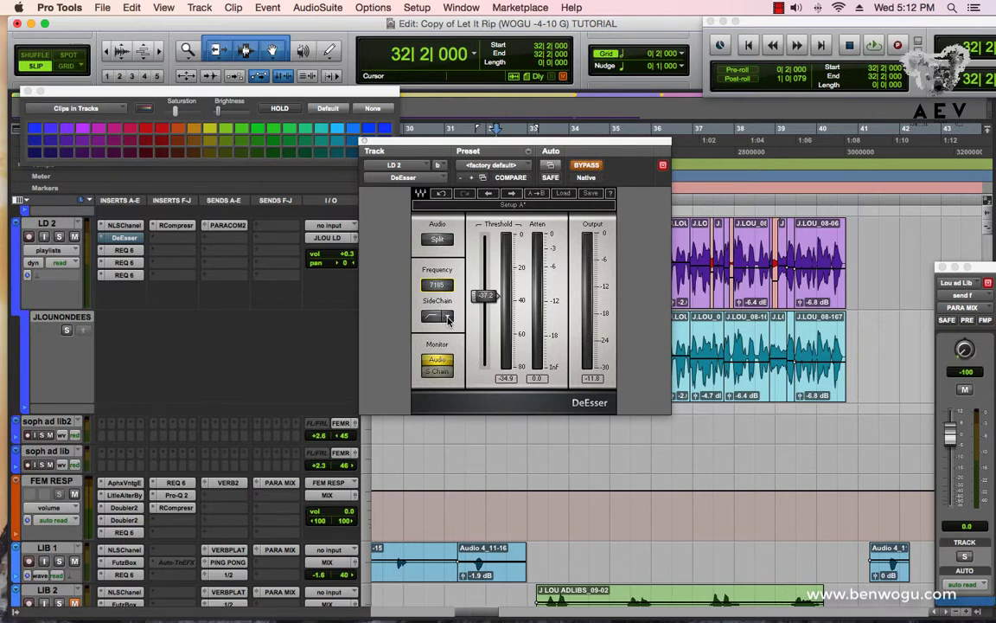
- Switch the DeEsser's side-chain filter to BandPass and close the plug-in window
left_click(448, 320)
left_click(471, 331)
left_click(364, 141)
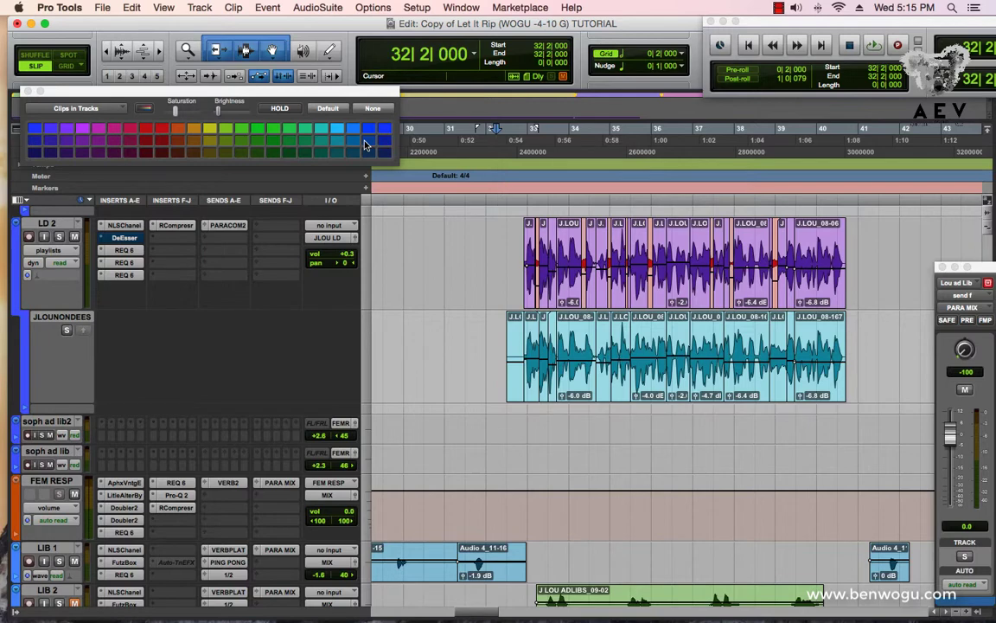
- Place the playback cursor at 32|3|036, just before the first vocal clip on the LD 2 track
key("t")
key("t")
scroll(522, 271, "right", 5)
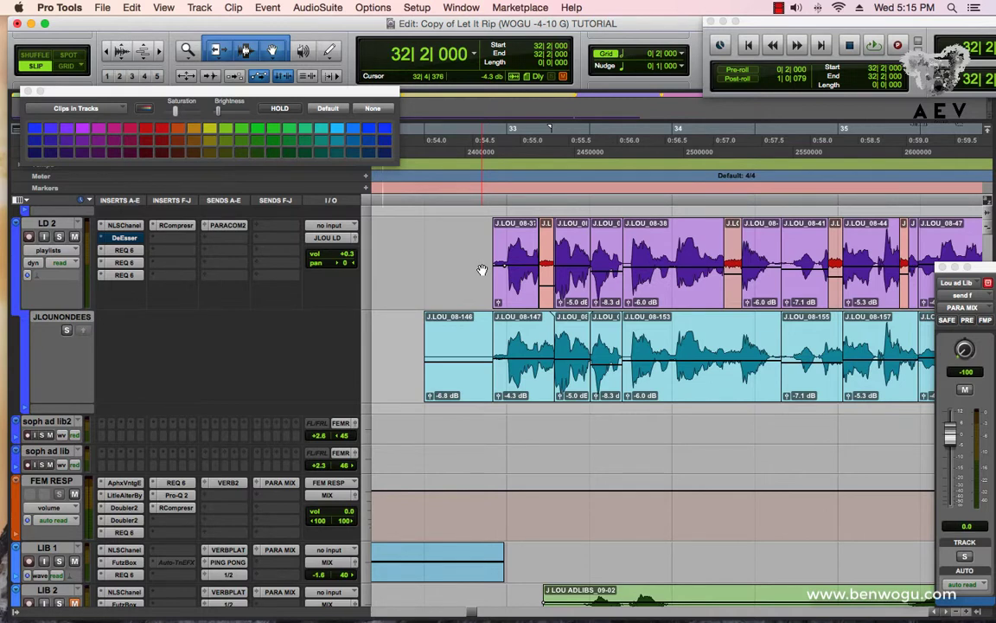
left_click(438, 247)
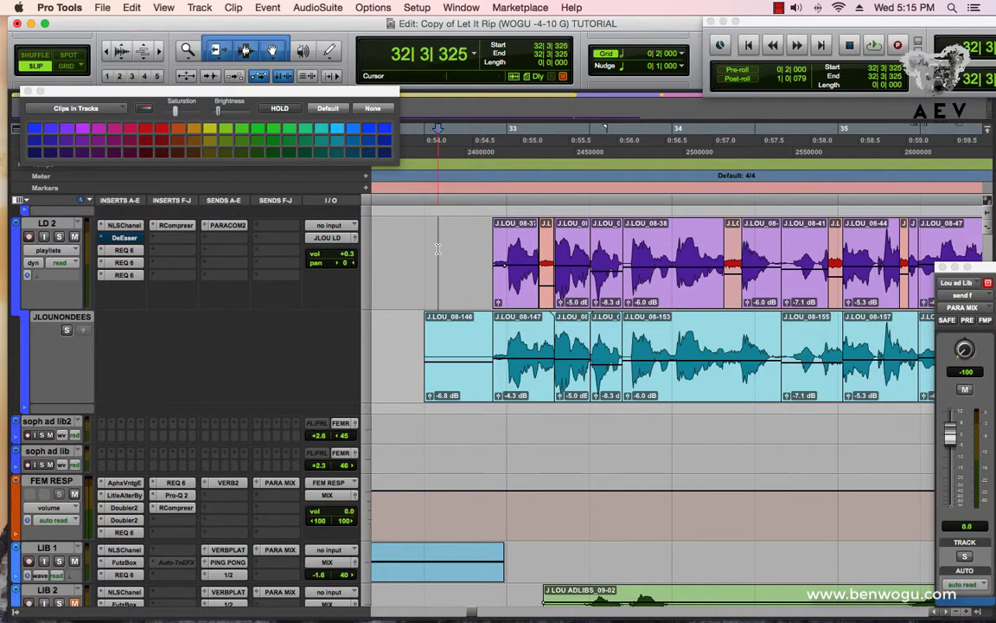
left_click(503, 428)
left_click(430, 383)
left_click(480, 426)
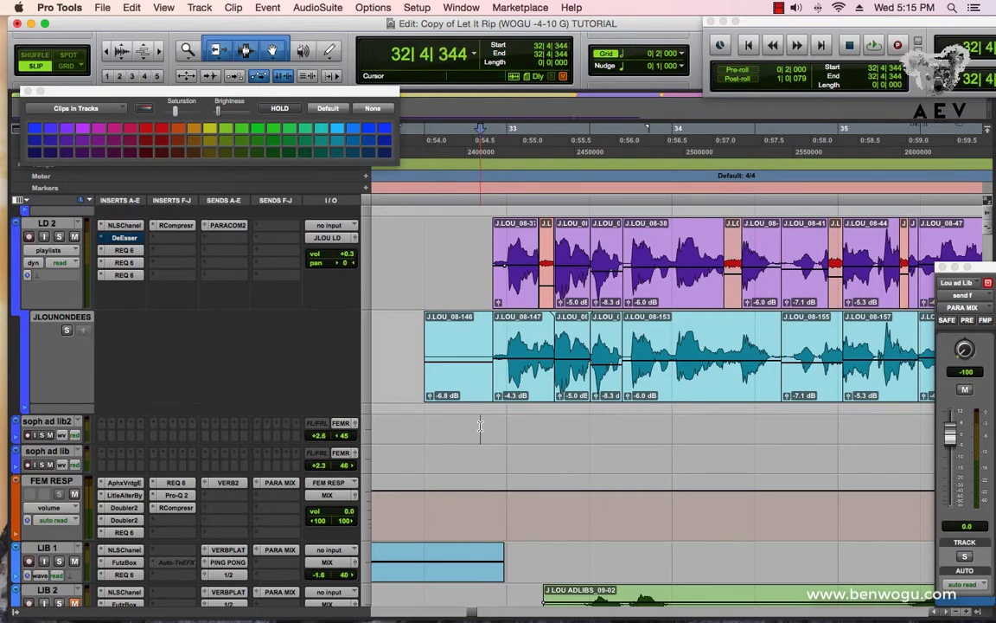
key("space")
key("space")
left_click(426, 257)
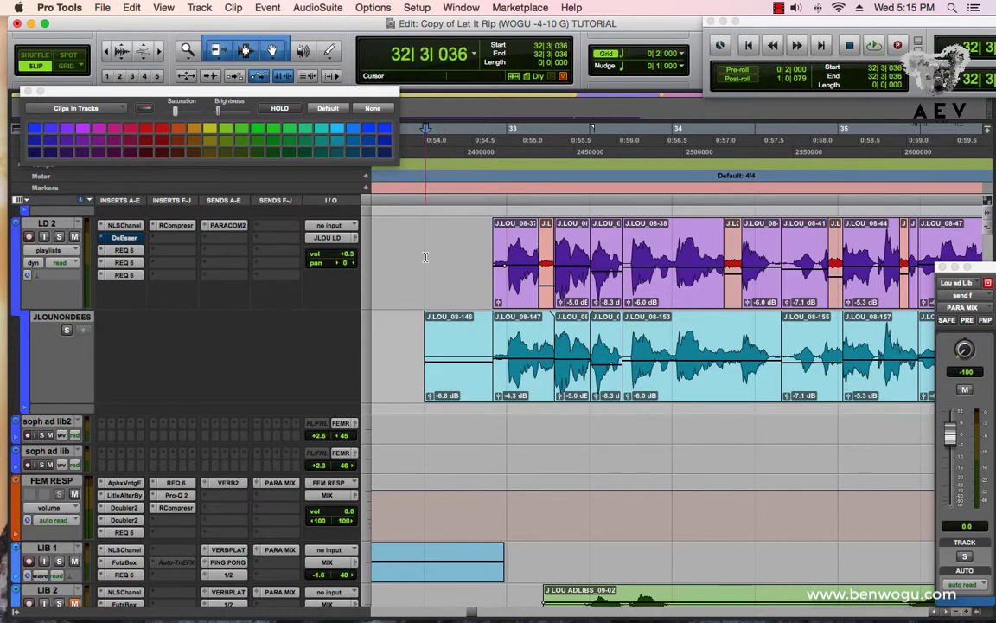
- Solo the JLOUNONDEES comp lane and compare its clips with the trimmed consonant clips on LD 2 across the whole vocal passage
left_click(66, 331)
scroll(738, 297, "right", 3)
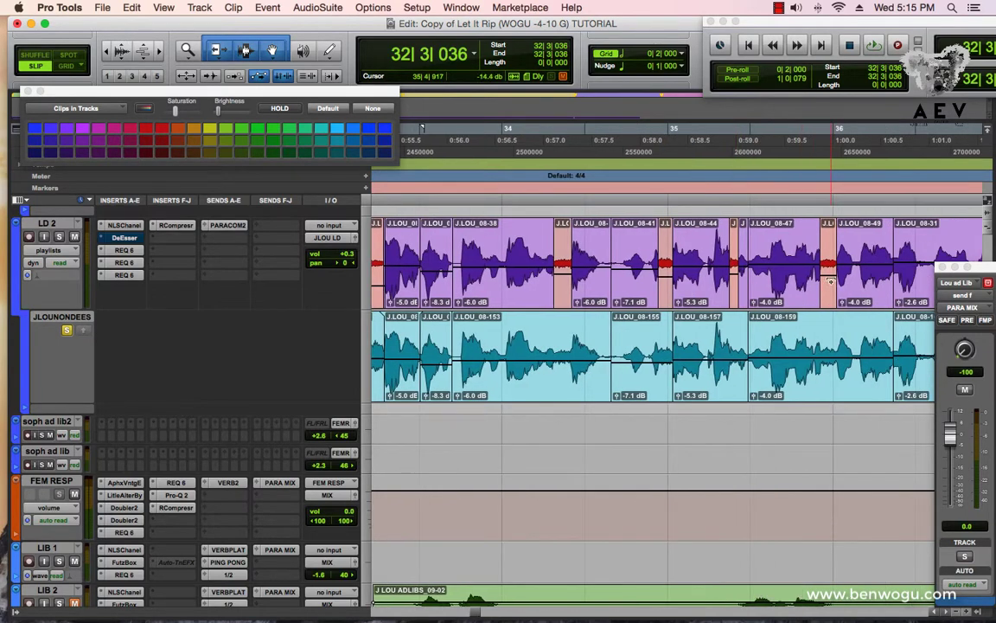
scroll(827, 295, "right", 4)
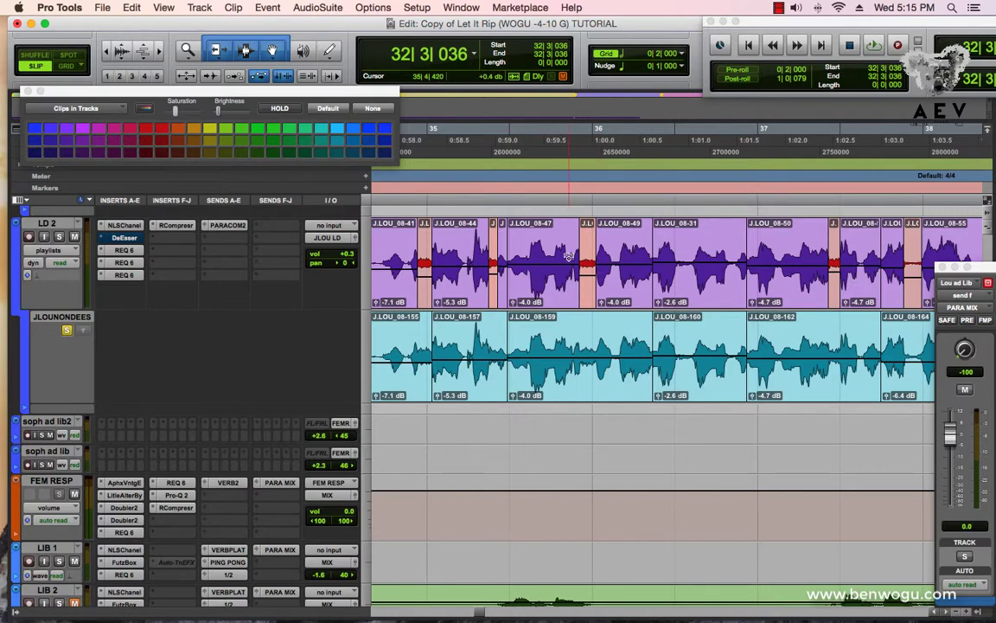
scroll(536, 247, "right", 3)
scroll(591, 251, "right", 15)
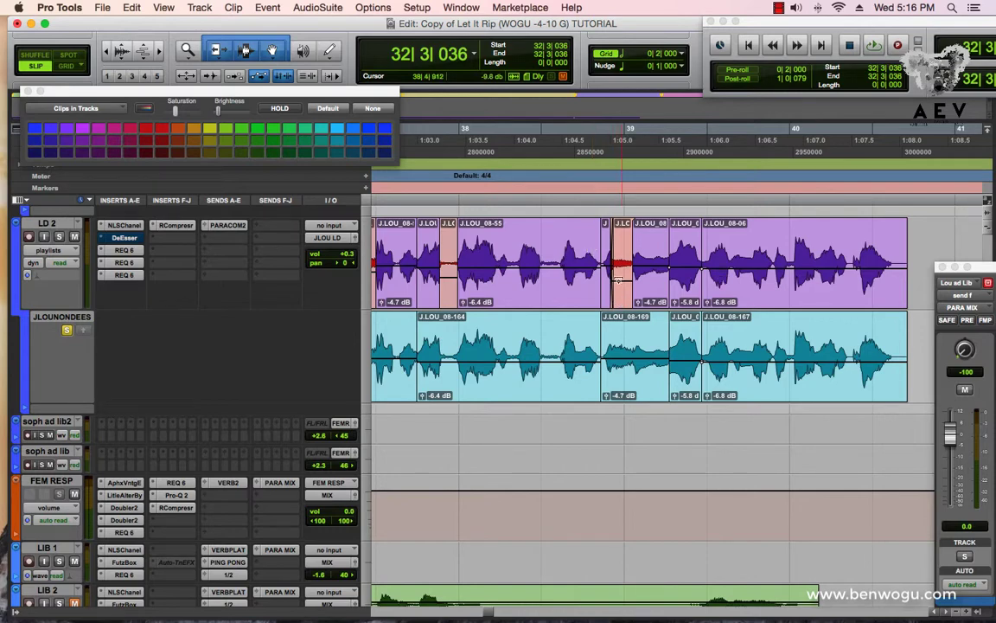
scroll(617, 285, "left", 13)
scroll(618, 286, "left", 20)
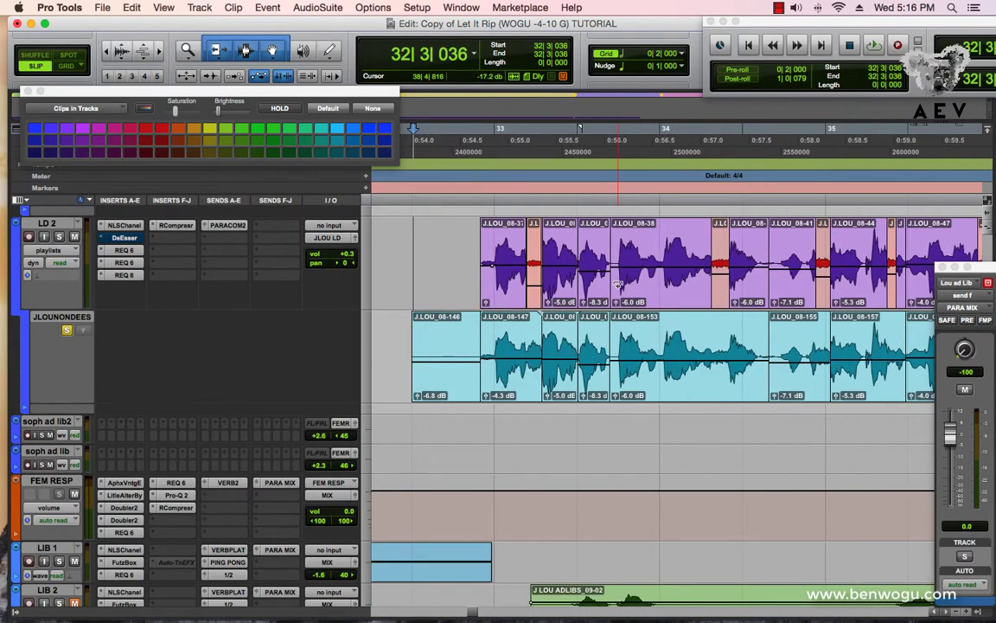
- Play the soloed, non-de-essed JLOUNONDEES lane from 32|4|248 through bar 40
left_click(463, 336)
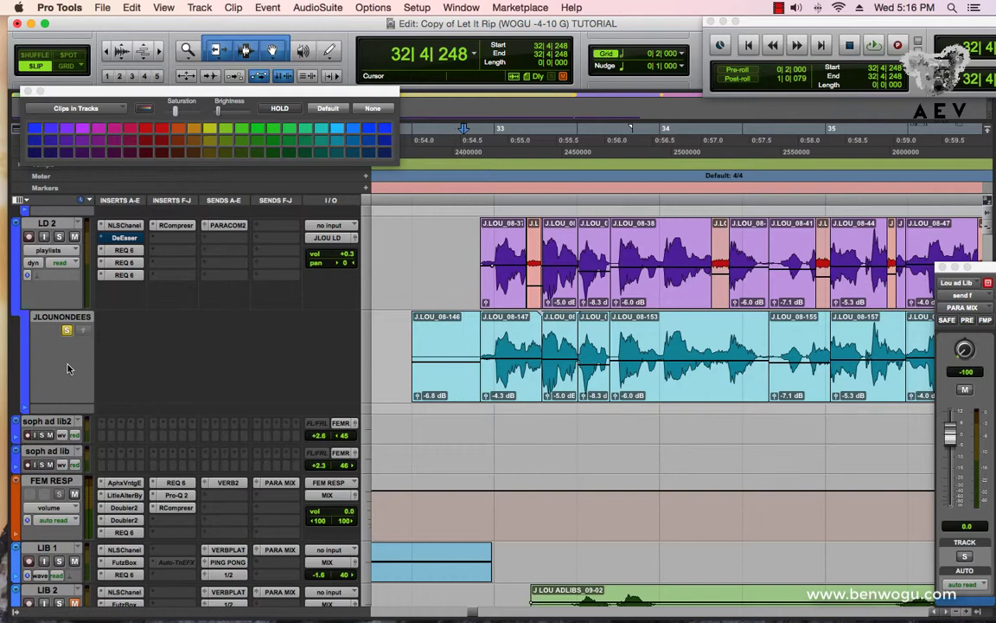
key("space")
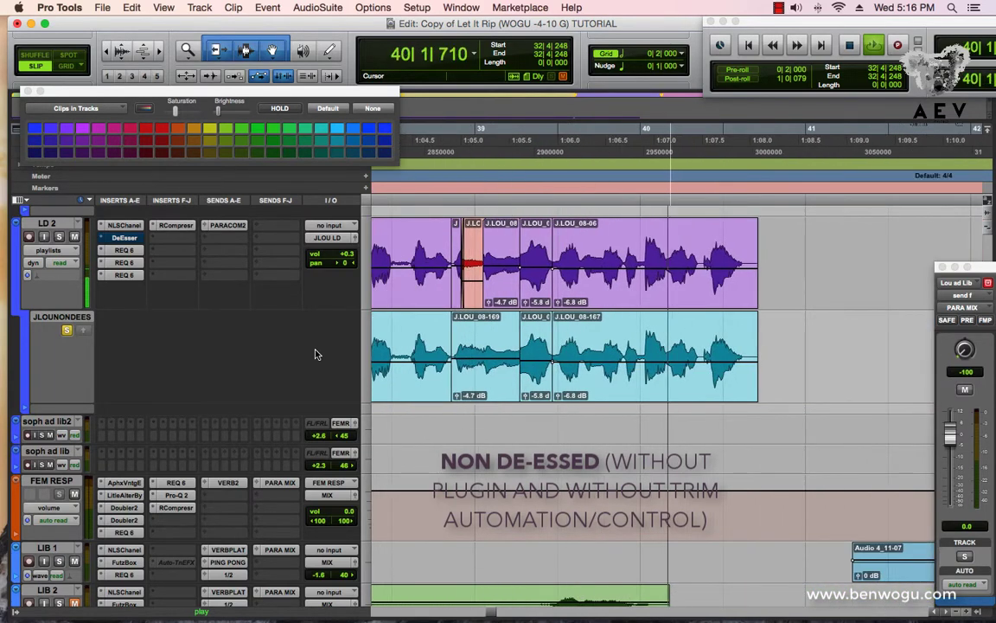
key("space")
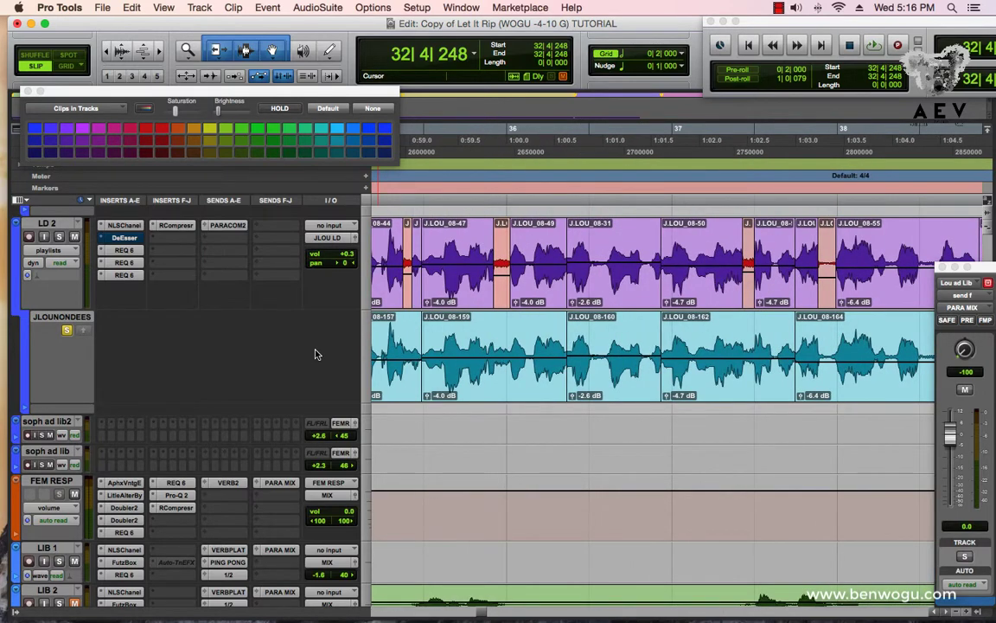
- Unsolo the JLOUNONDEES lane and play the manually de-essed LD 2 vocal from 32|4|248
scroll(315, 355, "left", 5)
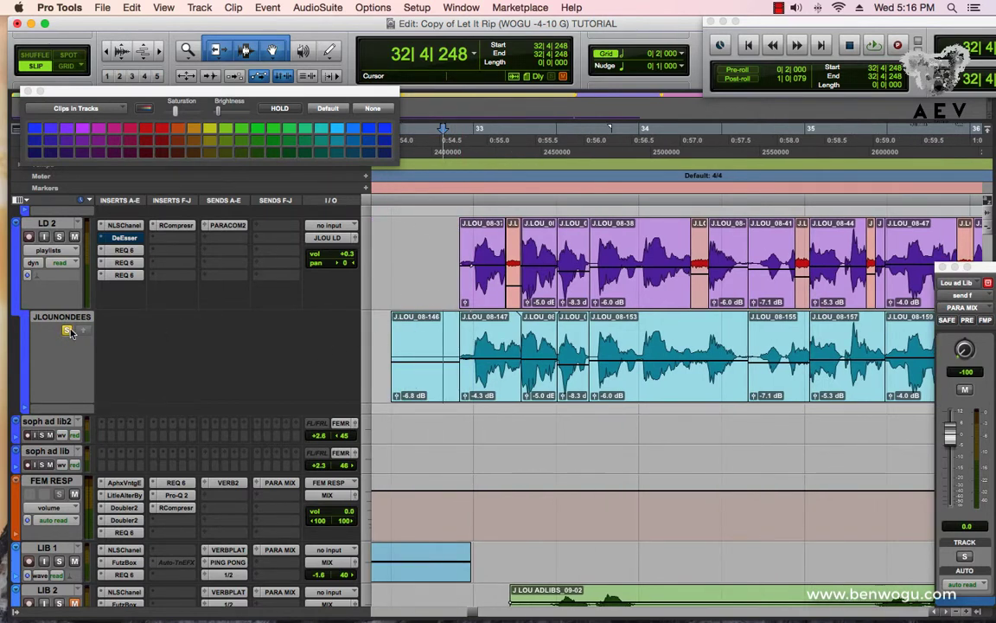
key("space")
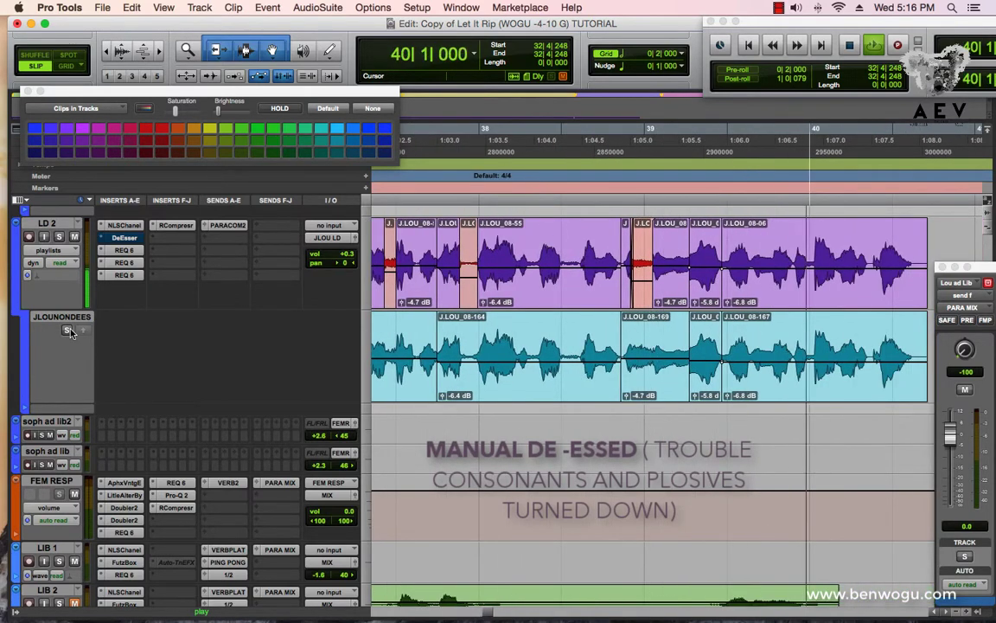
key("space")
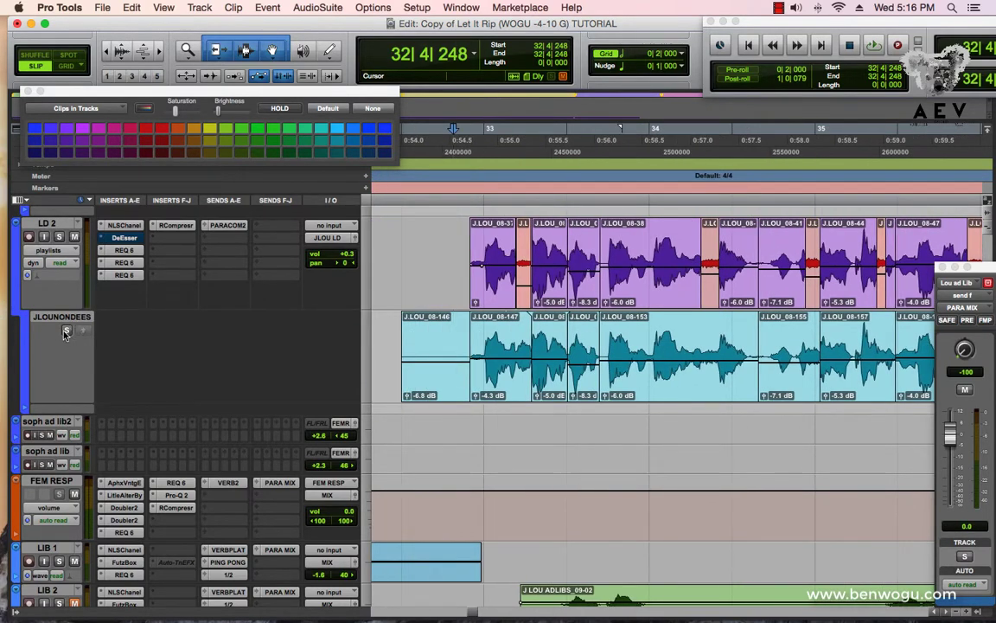
- Solo the JLOUNONDEES comp lane again and open LD 2's DeEsser window clear of the vocal clips
left_click(66, 331)
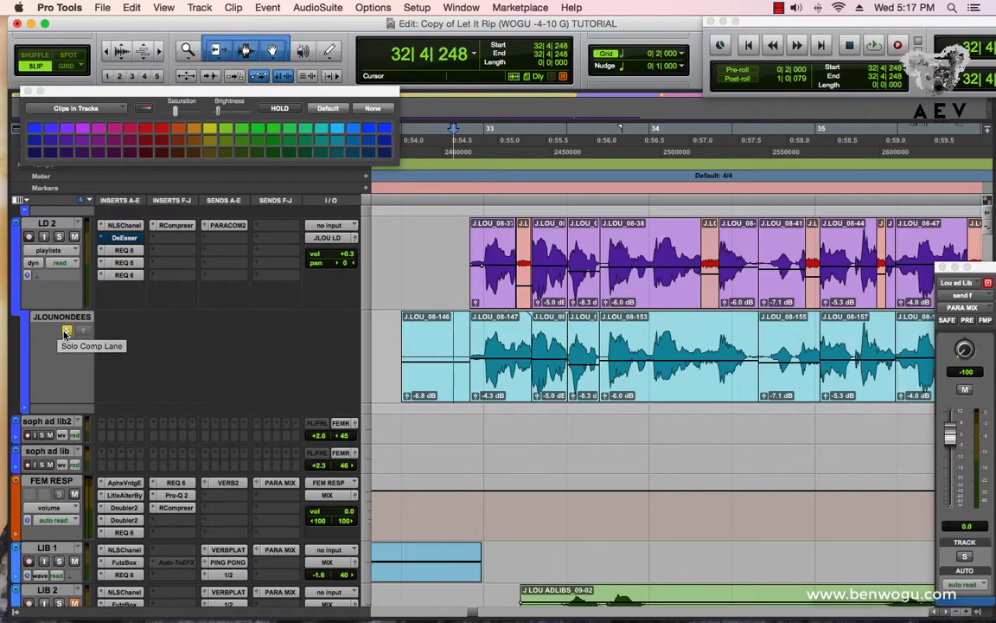
left_click(124, 237)
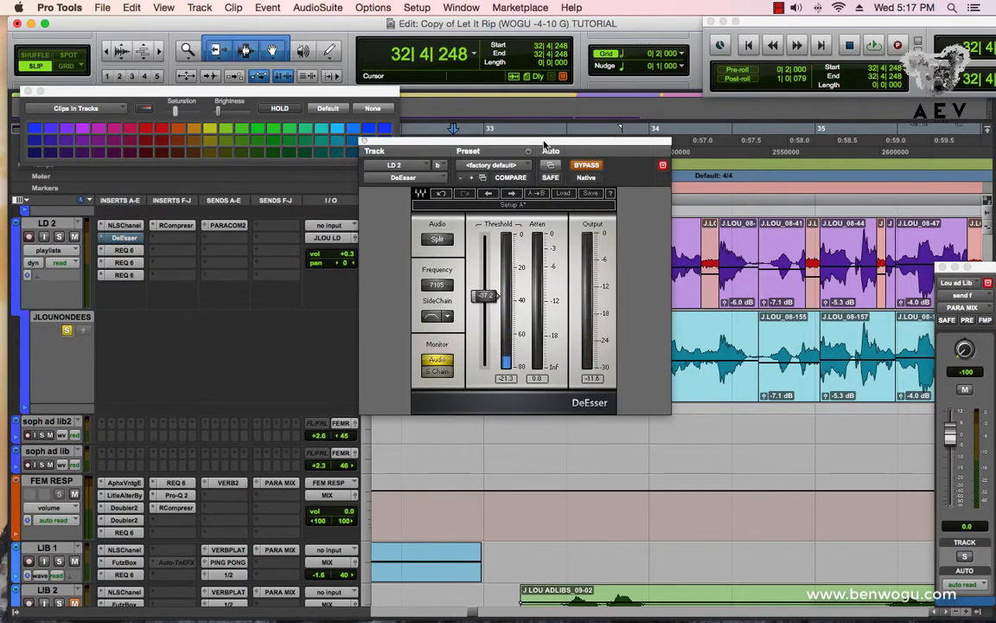
left_click_drag(489, 141, 338, 96)
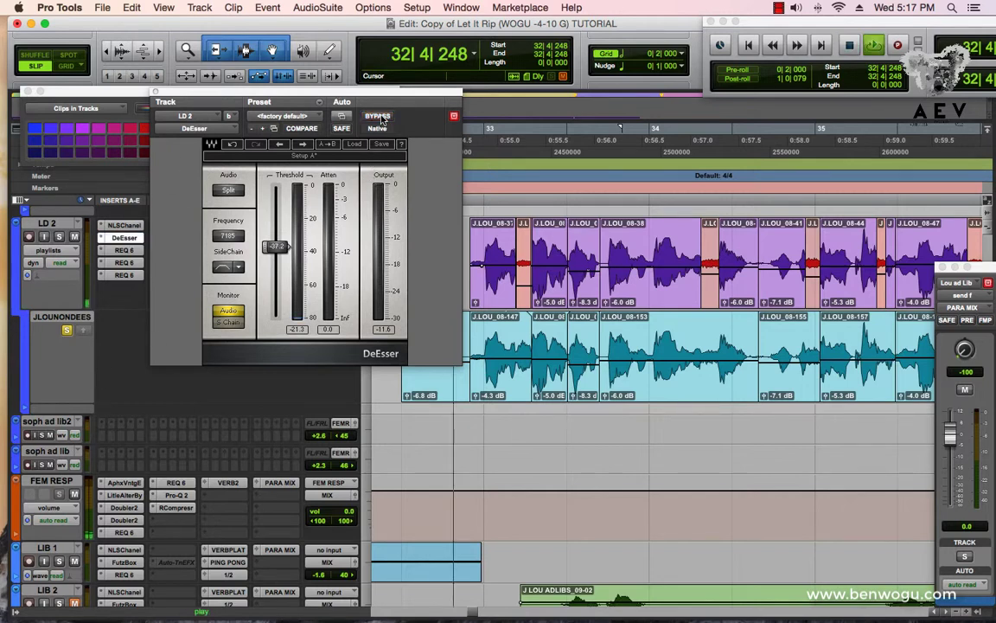
- Take the DeEsser out of bypass and lower its threshold to -44.1 while auditioning the soloed JLOUNONDEES lane
key("space")
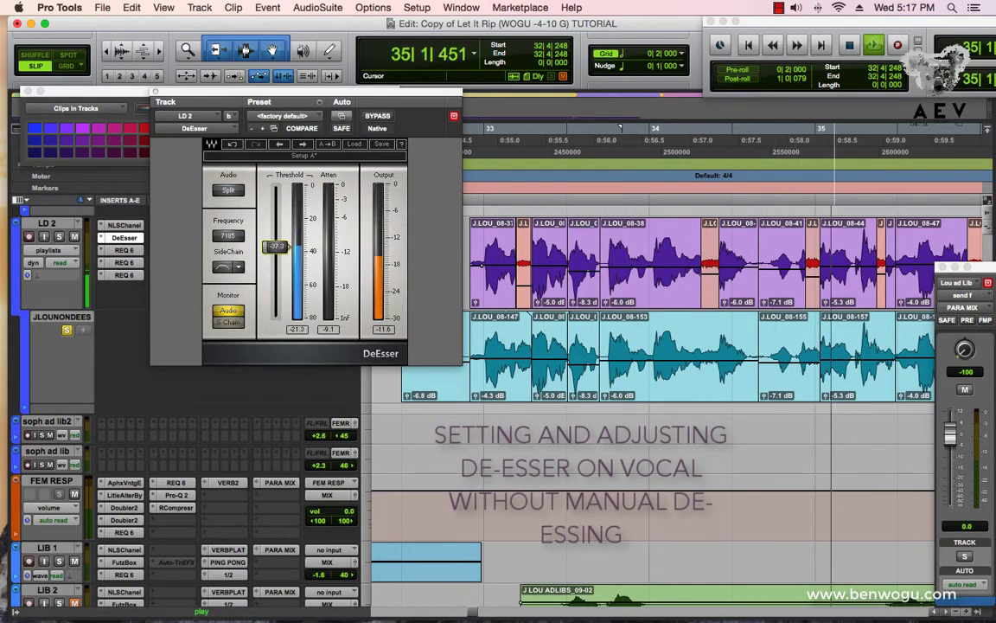
left_click_drag(290, 246, 288, 249)
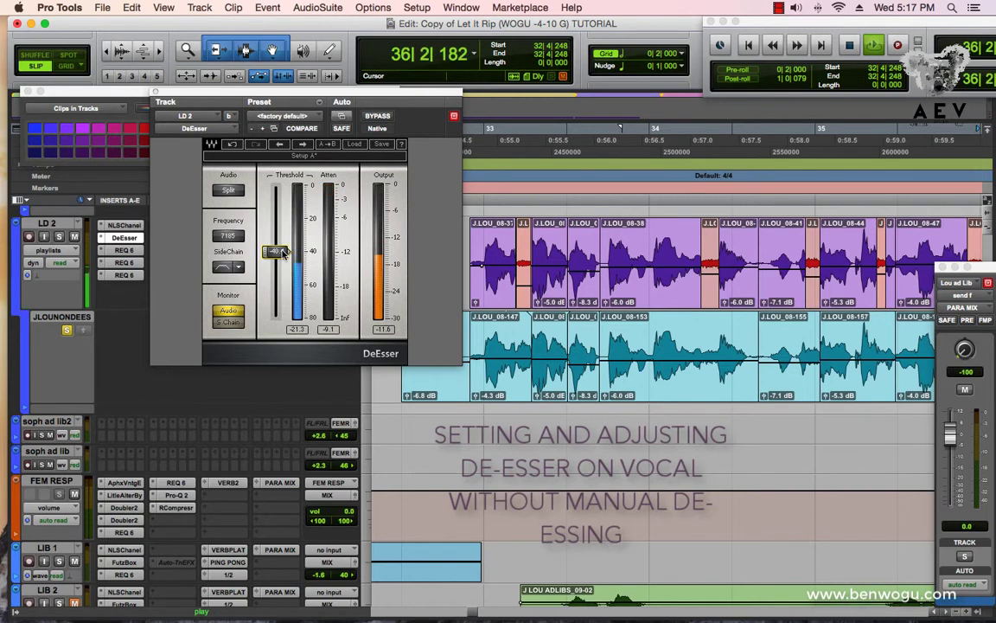
key("space")
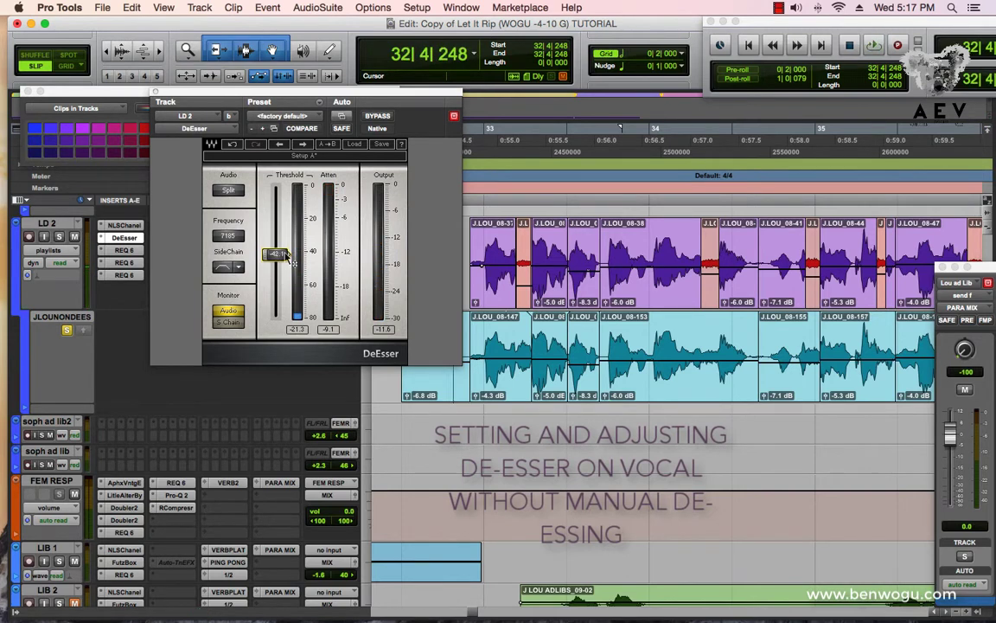
left_click_drag(286, 253, 287, 258)
key("space")
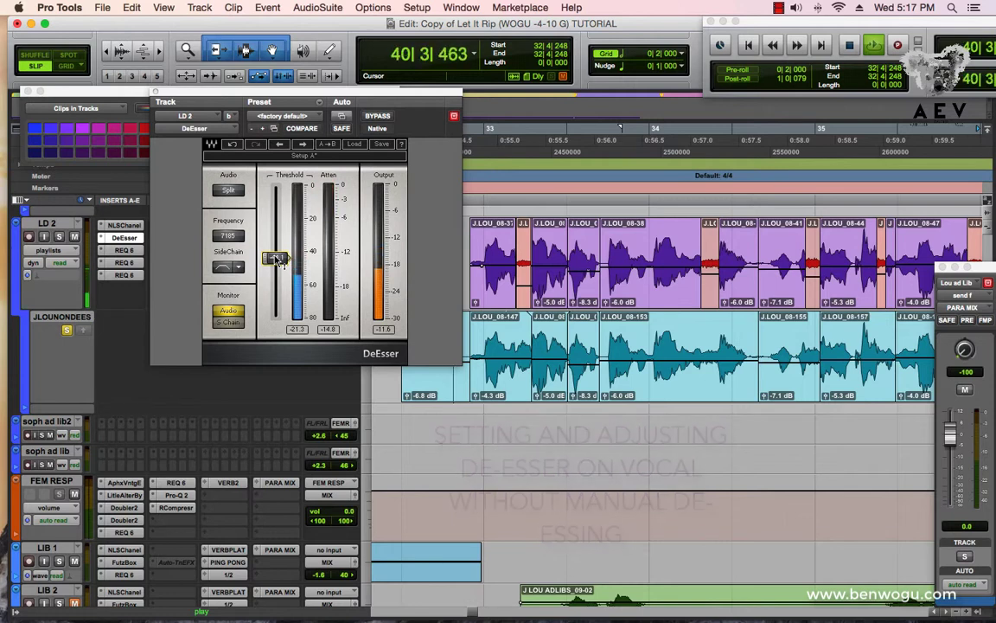
key("space")
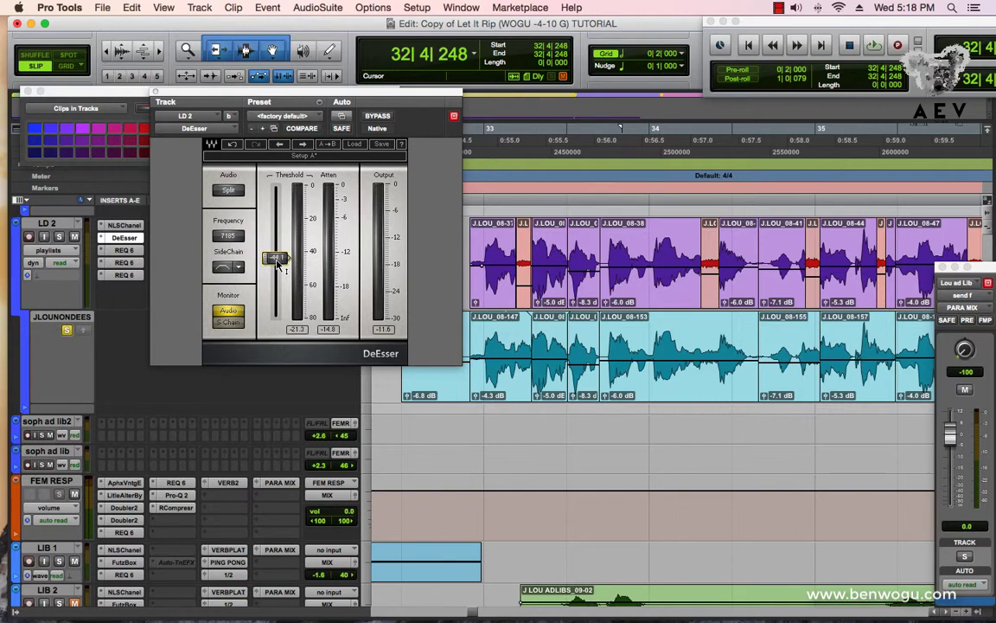
- Replay the JLOUNONDEES lane from 32|4|248 to judge the DeEsser at its new threshold
key("space")
key("space")
key("space")
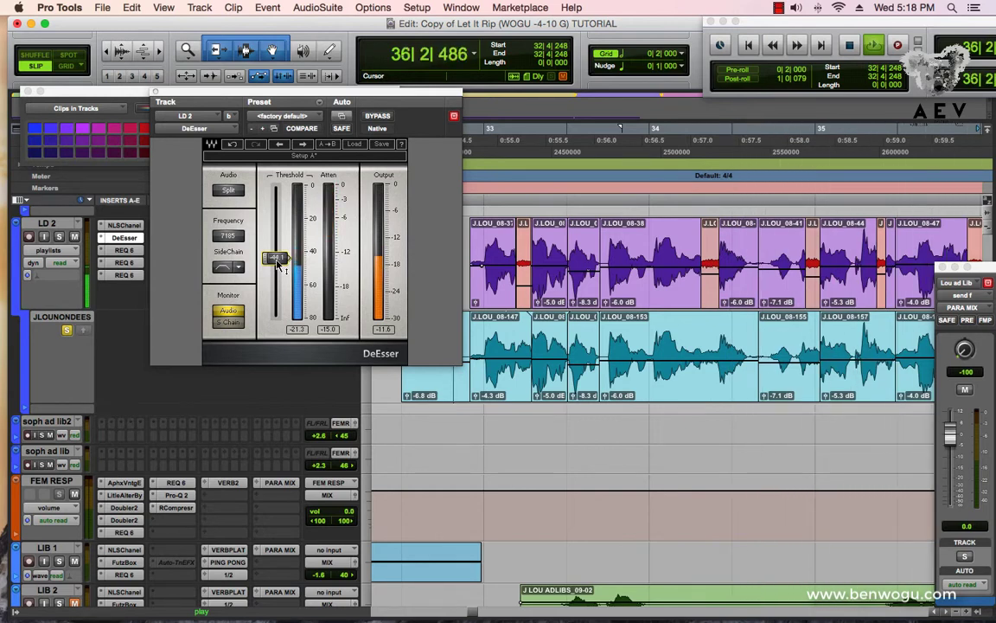
key("space")
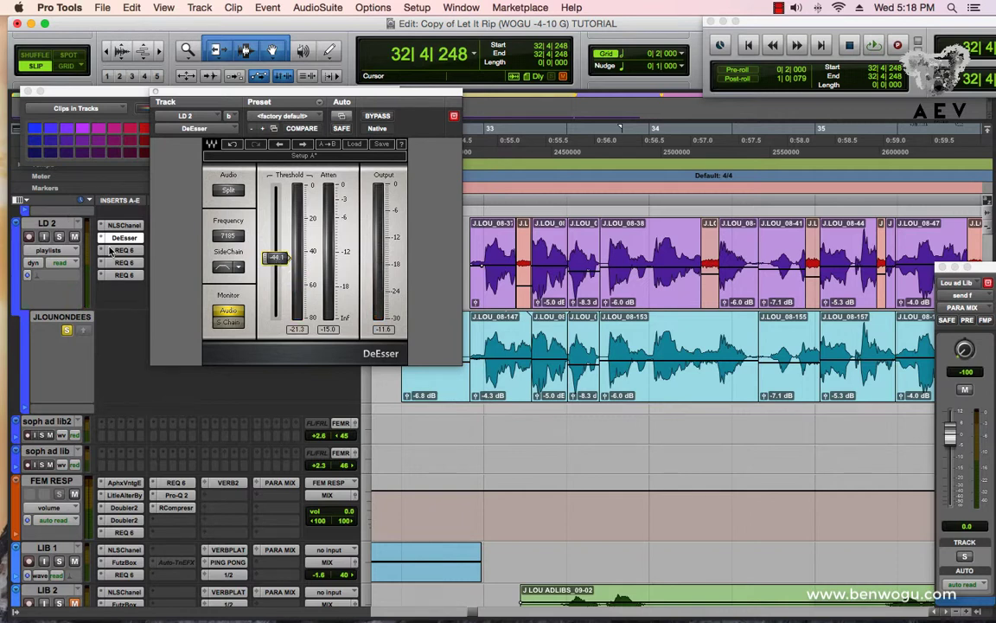
- Bypass the DeEsser and unsolo the JLOUNONDEES lane while playing the vocal from 32|4|248 to compare the manually de-essed version
left_click(129, 241, "super")
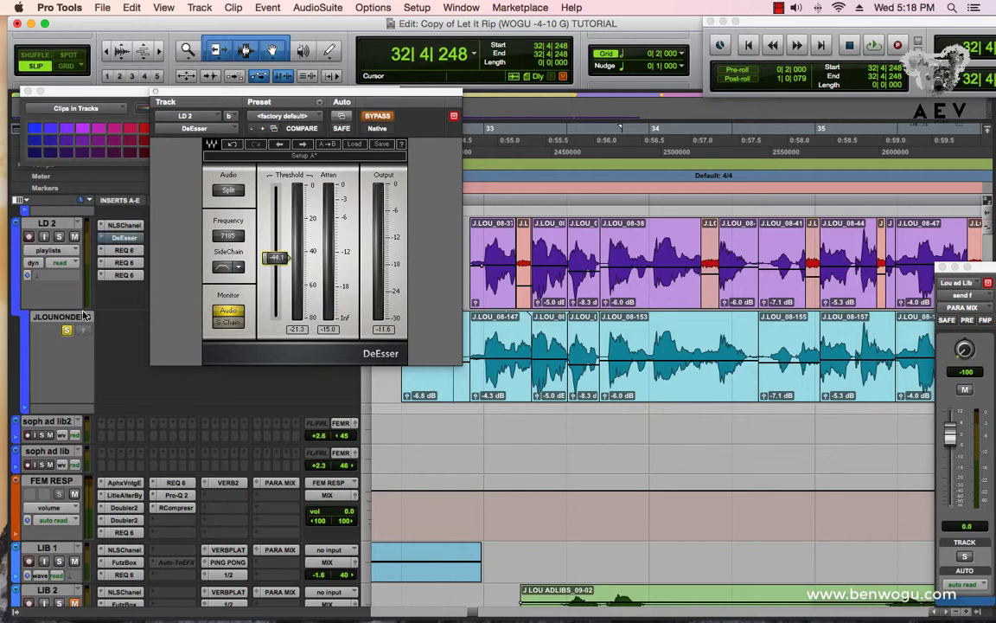
key("space")
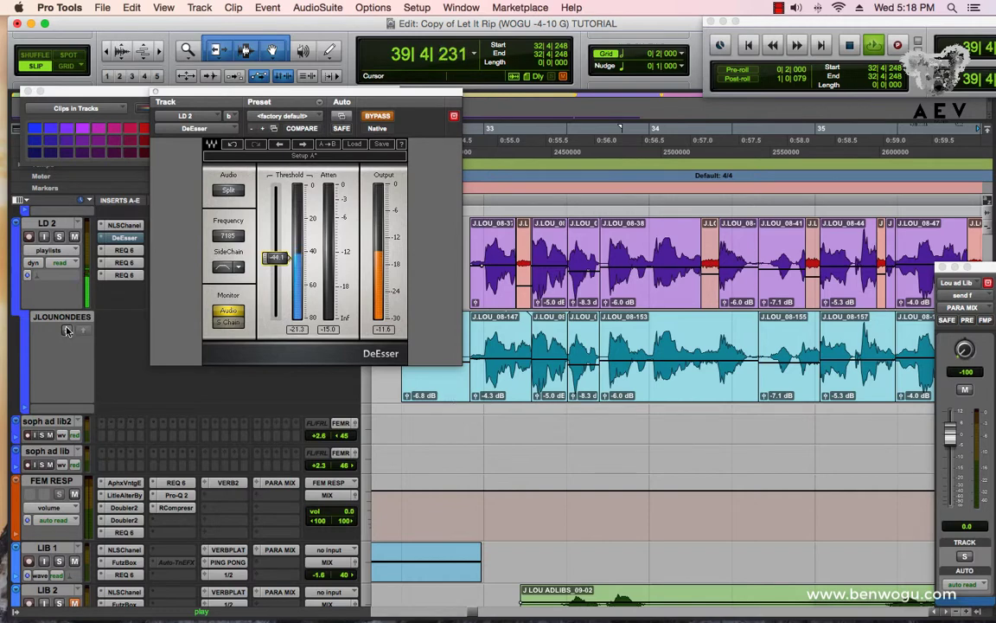
key("space")
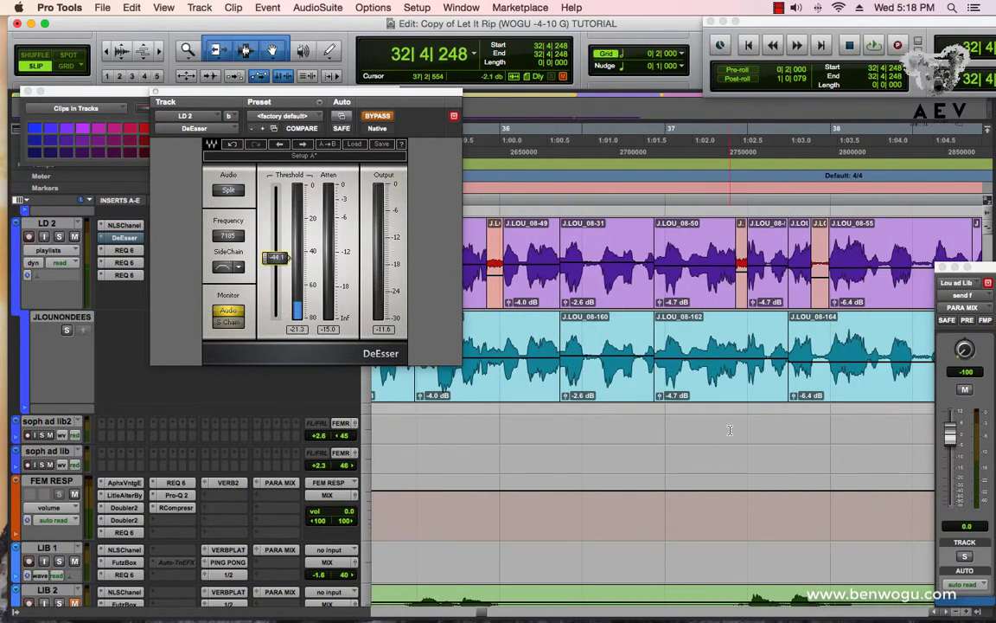
- Audition the manually de-essed LD 2 vocal from 38|3|845 with the DeEsser bypassed
left_click(757, 355)
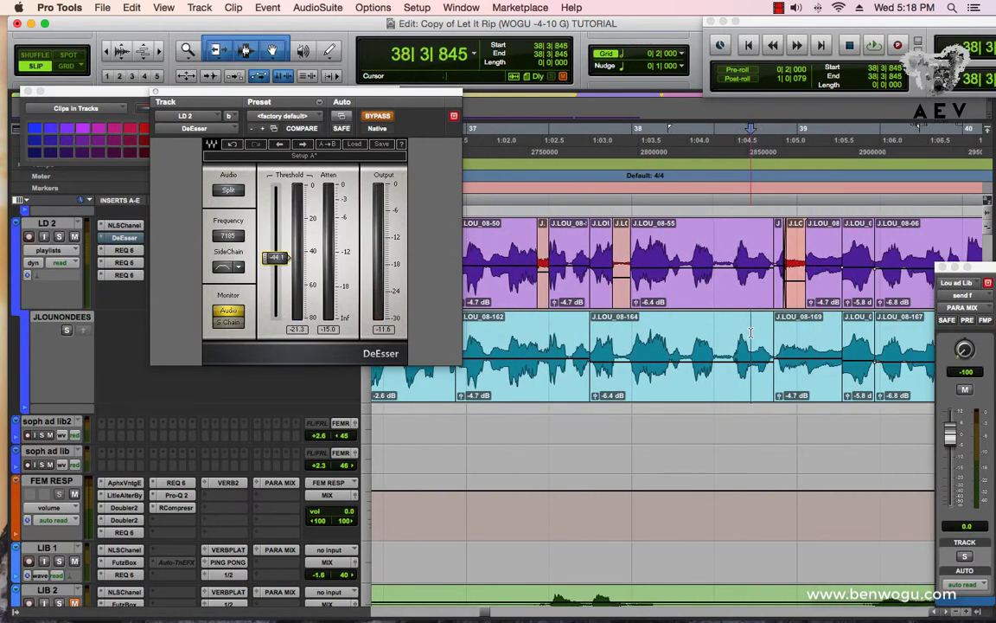
key("space")
key("space")
key("space")
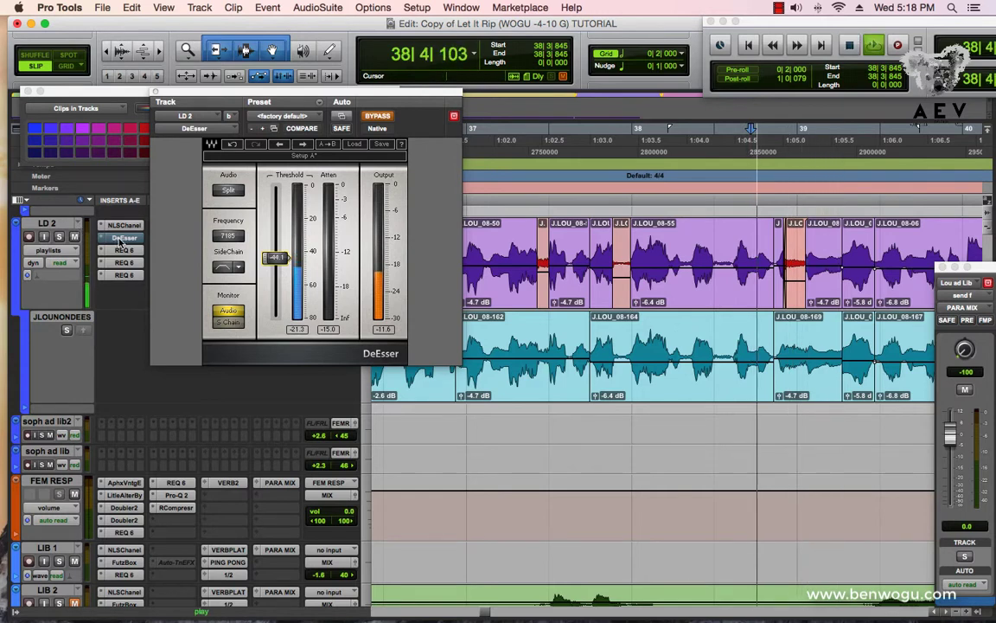
key("space")
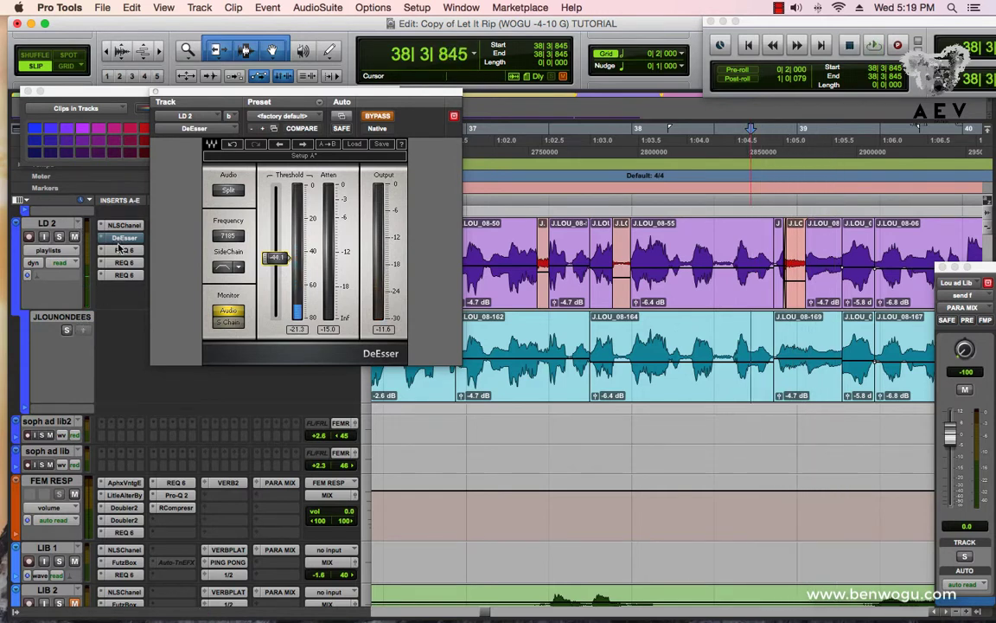
- Audition the soloed JLOUNONDEES lane from 38|3|845 with the DeEsser active, ending with the lane unsoloed and the plug-in bypassed and closed
left_click(66, 330)
left_click(124, 239, "super")
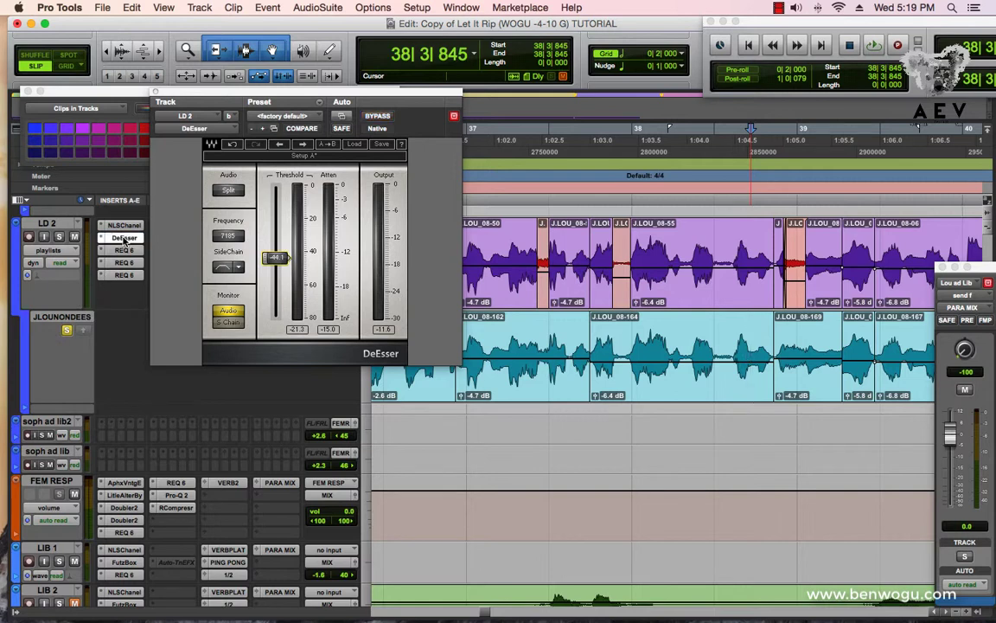
key("space")
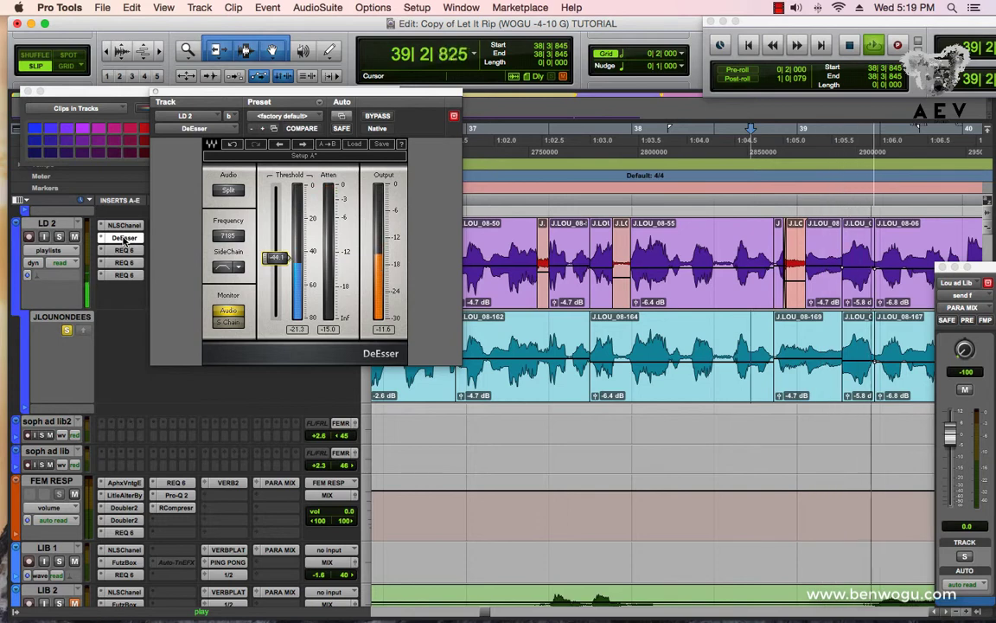
key("space")
key("space")
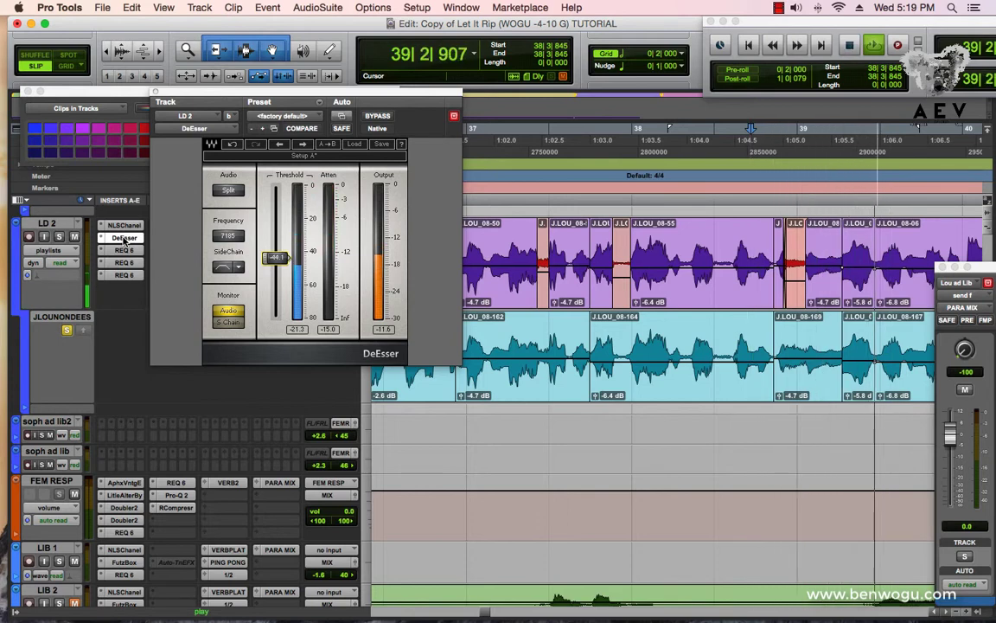
key("space")
key("space")
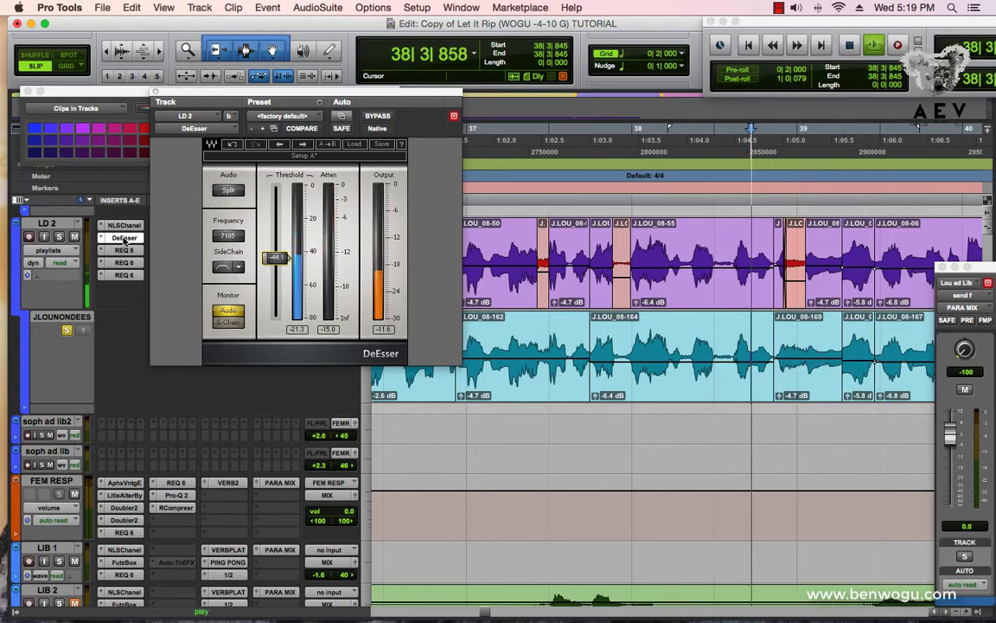
key("space")
left_click(67, 331)
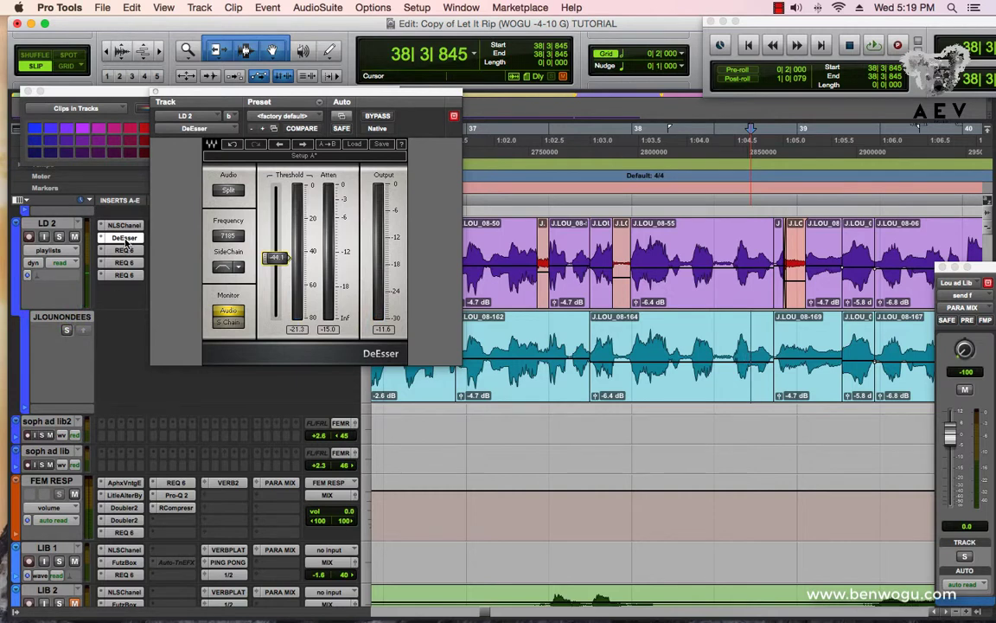
left_click(125, 242)
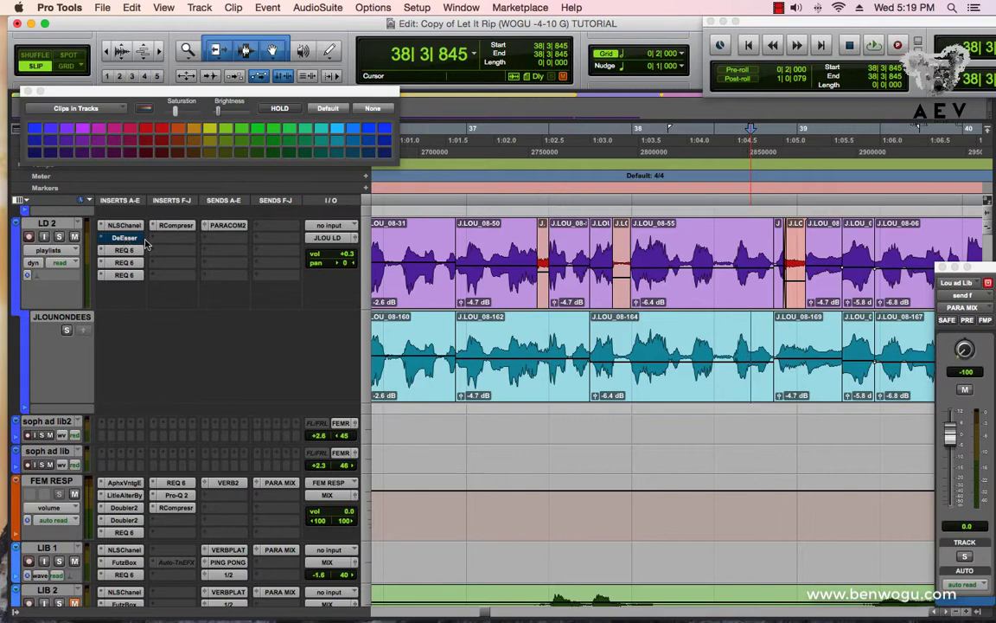
- Select the first red sibilance clip on the LD 2 track, starting at 33|1|737
scroll(437, 342, "left", 4)
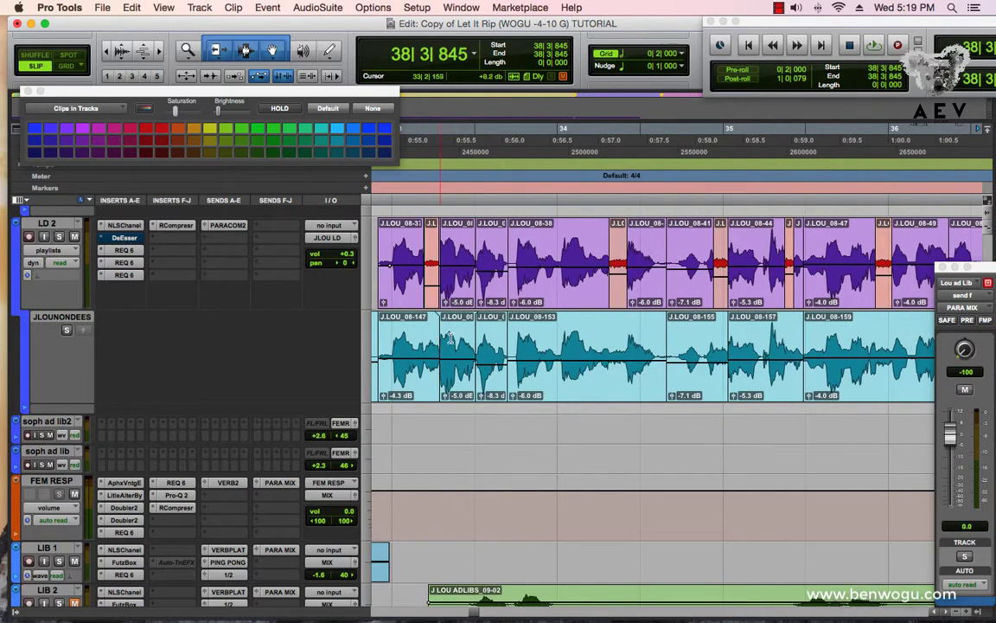
scroll(455, 337, "left", 3)
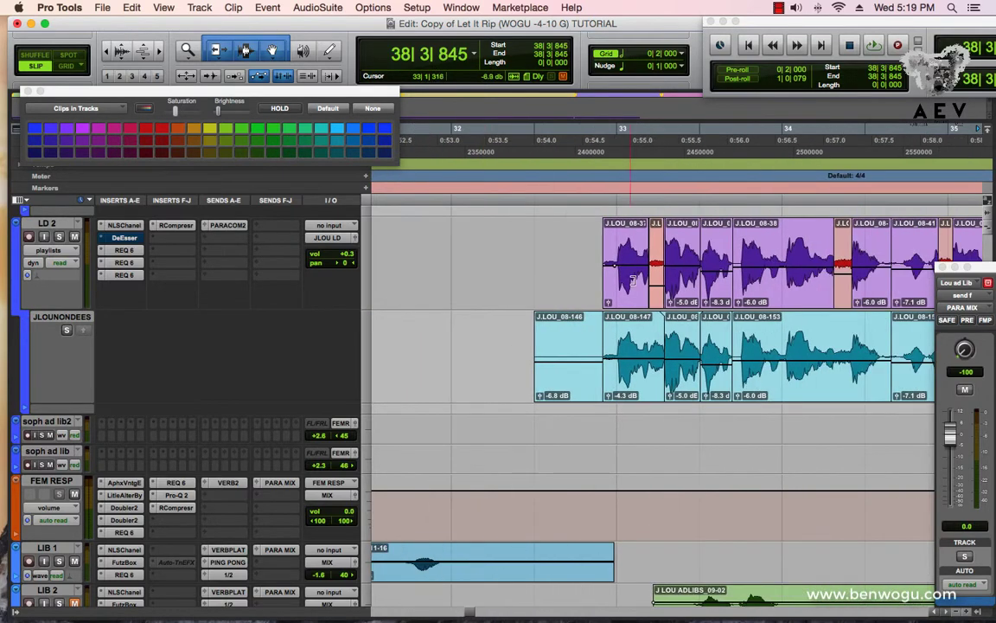
left_click(659, 307)
scroll(693, 304, "right", 2)
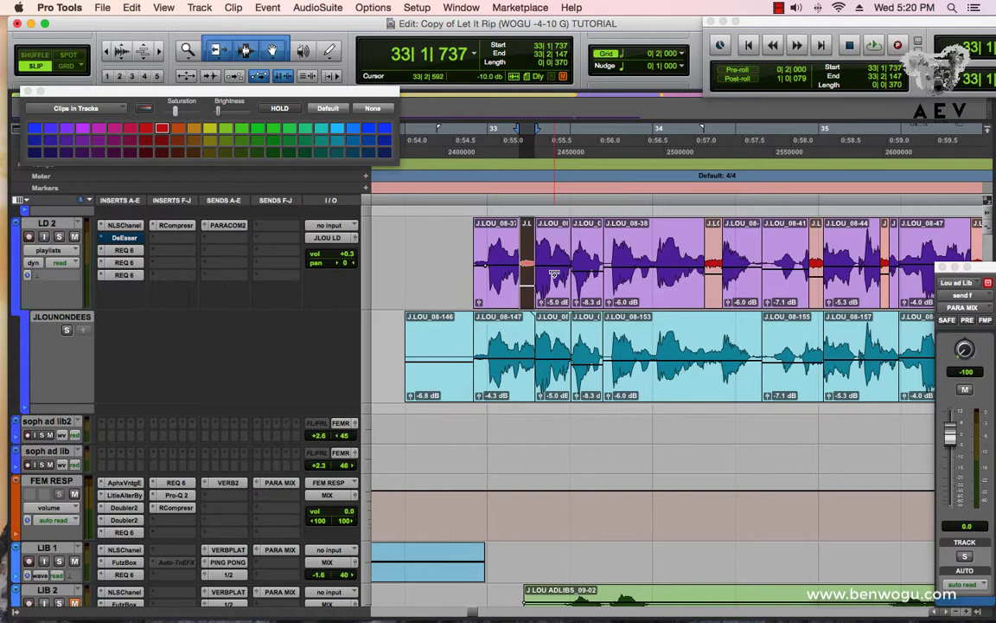
- Open the DeEsser on LD 2 and view its SideChain filter choices without changing the filter
left_click(121, 239)
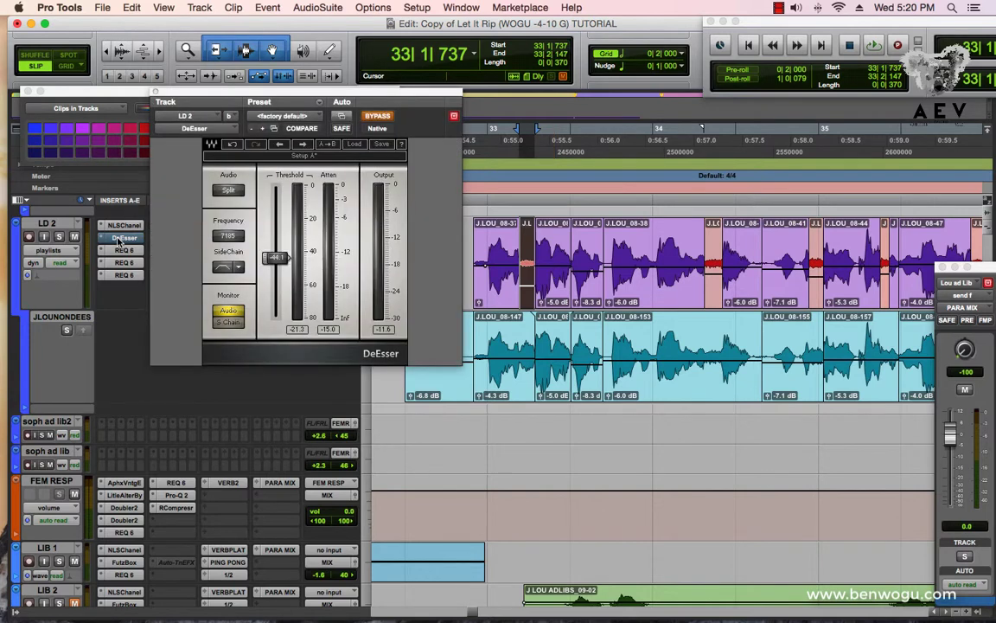
left_click(240, 269)
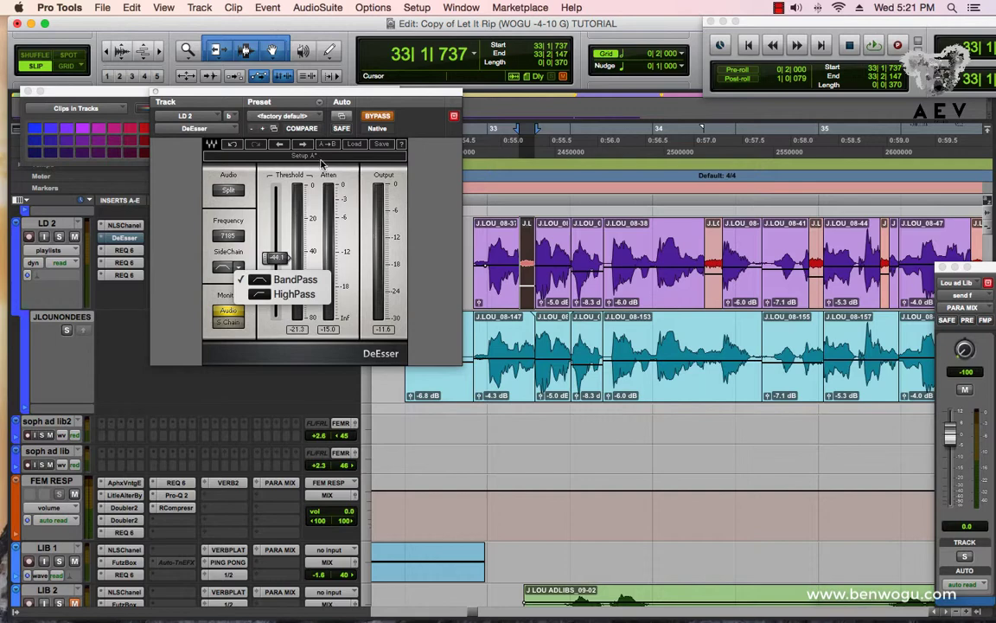
left_click(171, 211)
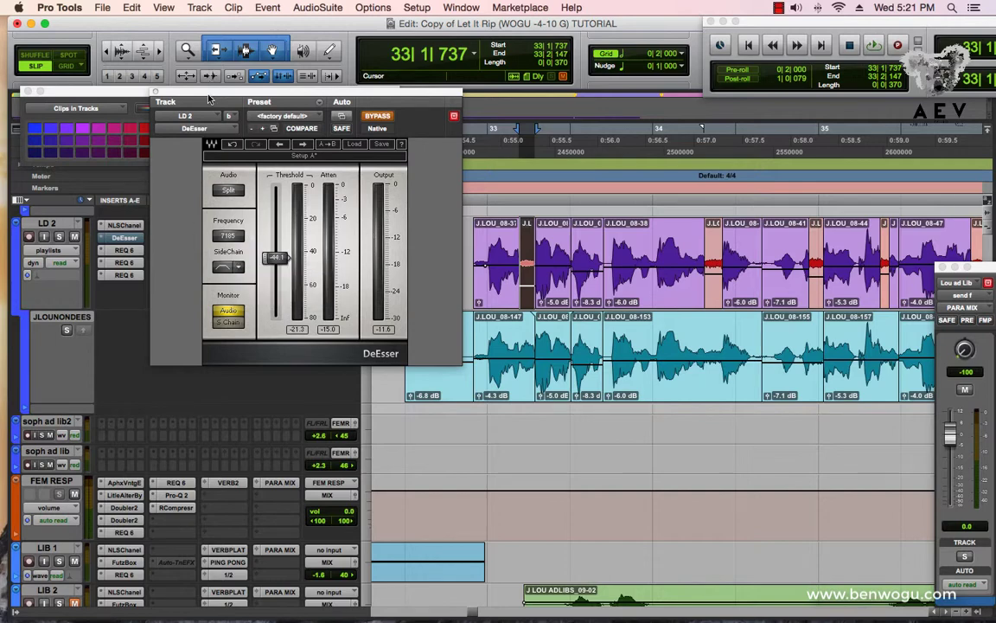
- Reposition the DeEsser window and look over the LD 2 sibilance clips between bars 33 and 39
left_click_drag(208, 91, 239, 92)
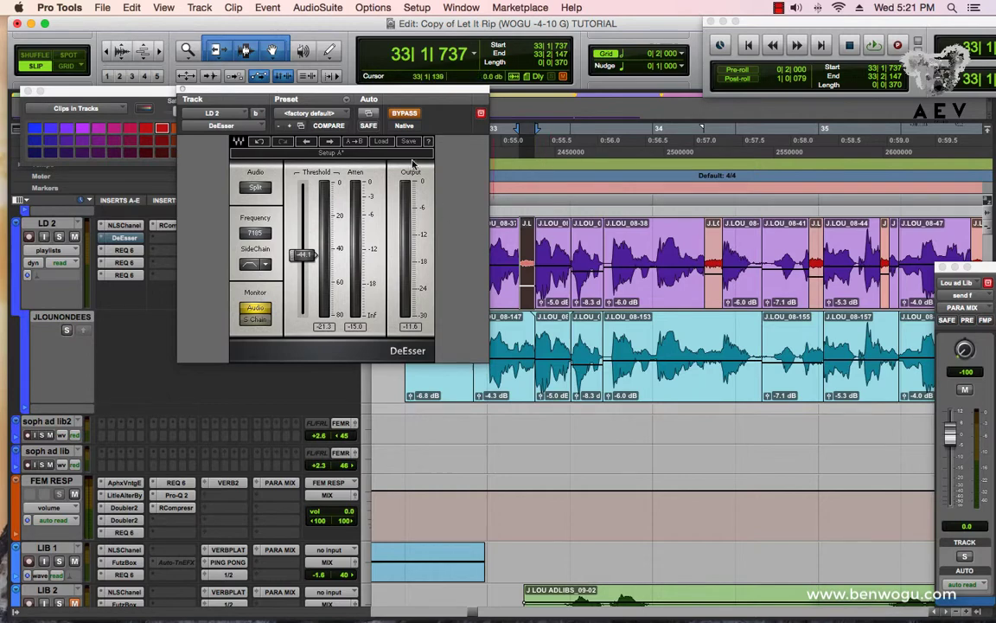
left_click_drag(389, 90, 357, 107)
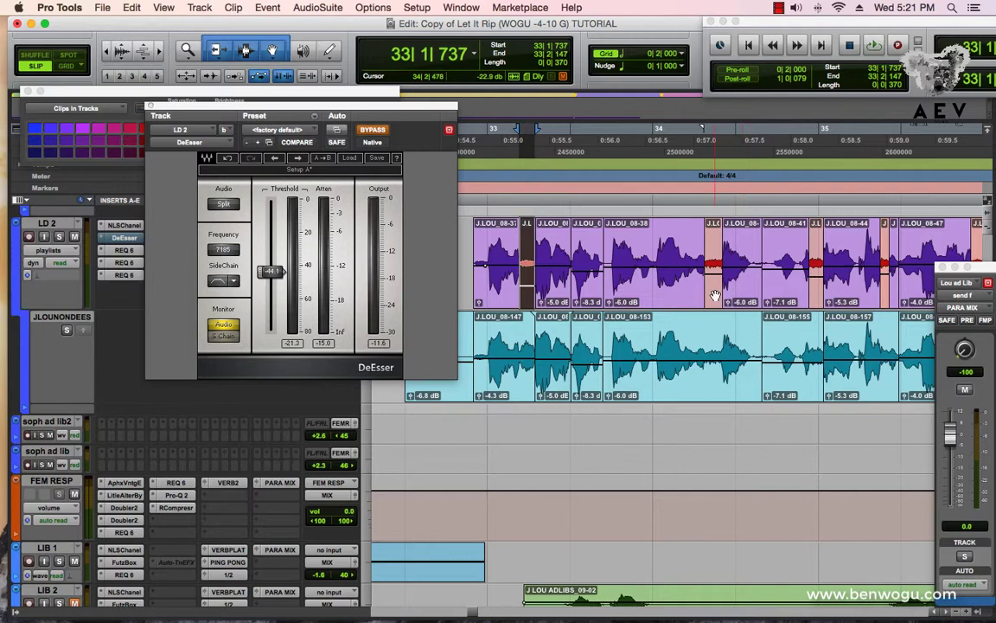
scroll(692, 286, "right", 5)
scroll(714, 296, "right", 13)
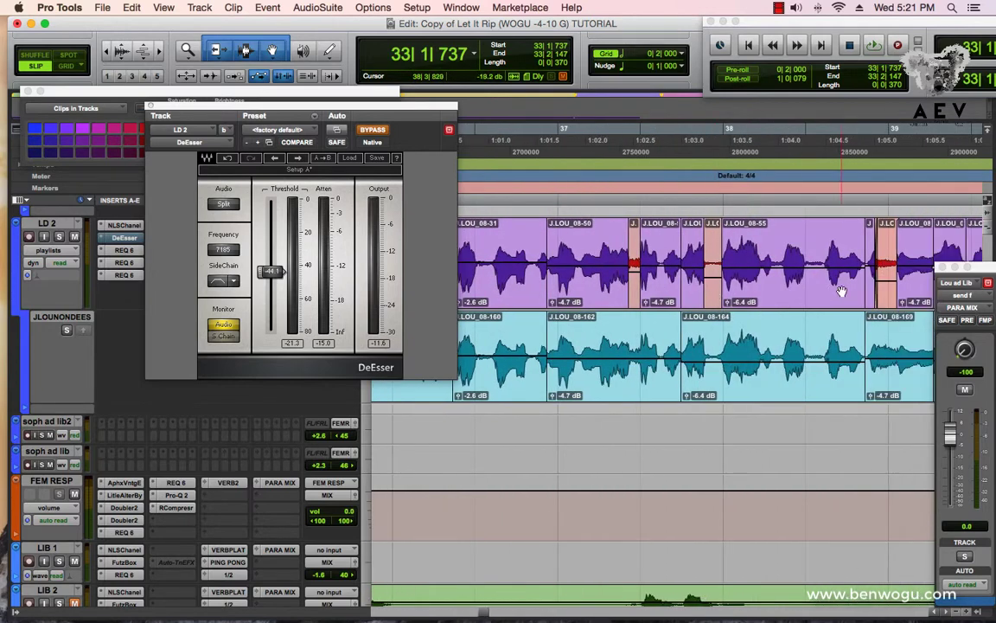
scroll(841, 292, "left", 20)
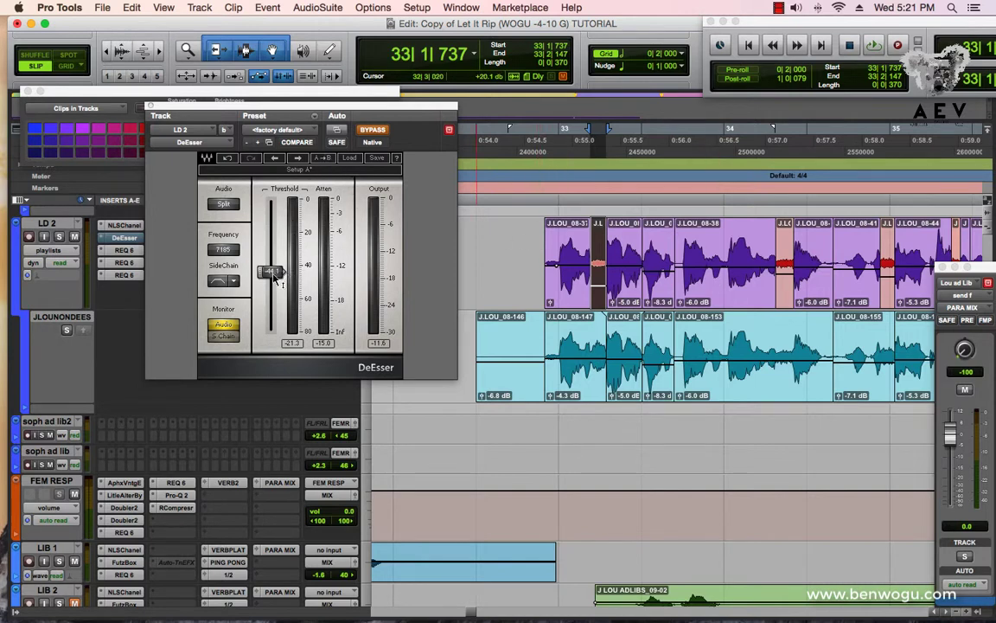
- Enable plug-in automation for the DeEsser's Threshold parameter on LD 2
left_click(335, 116)
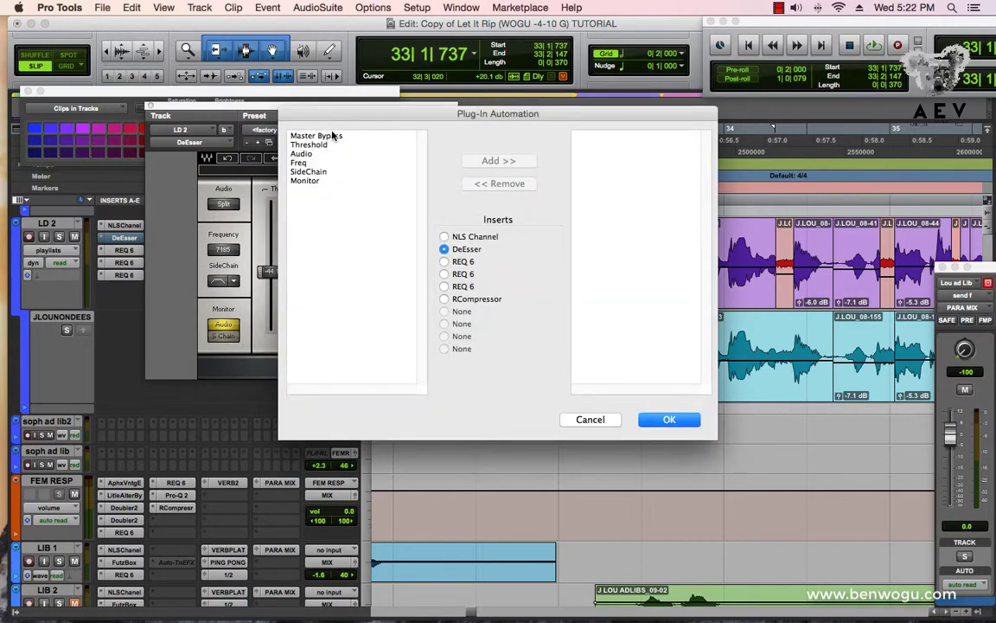
left_click_drag(349, 114, 503, 118)
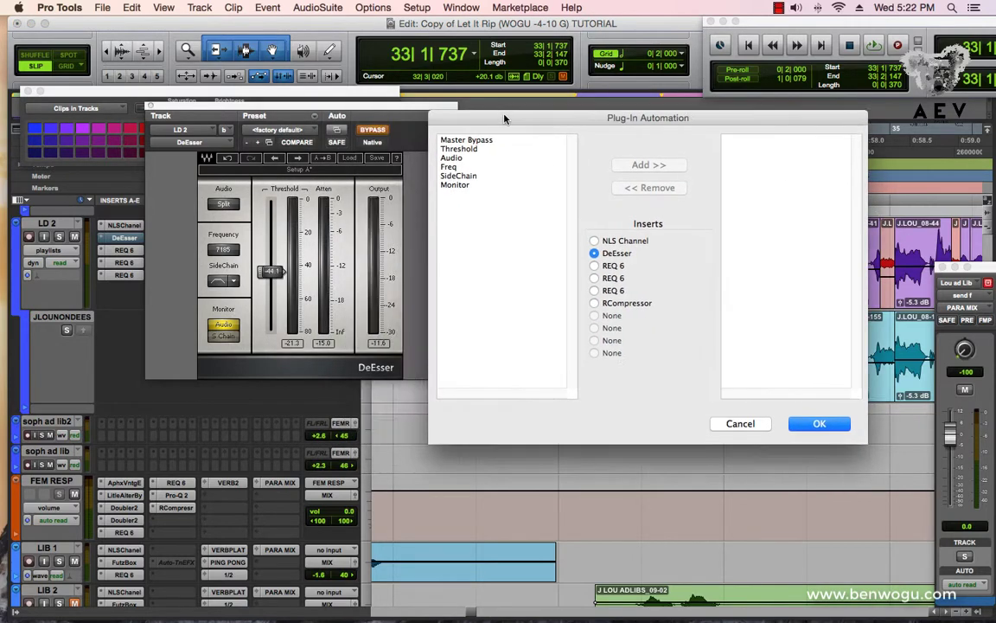
left_click(465, 151)
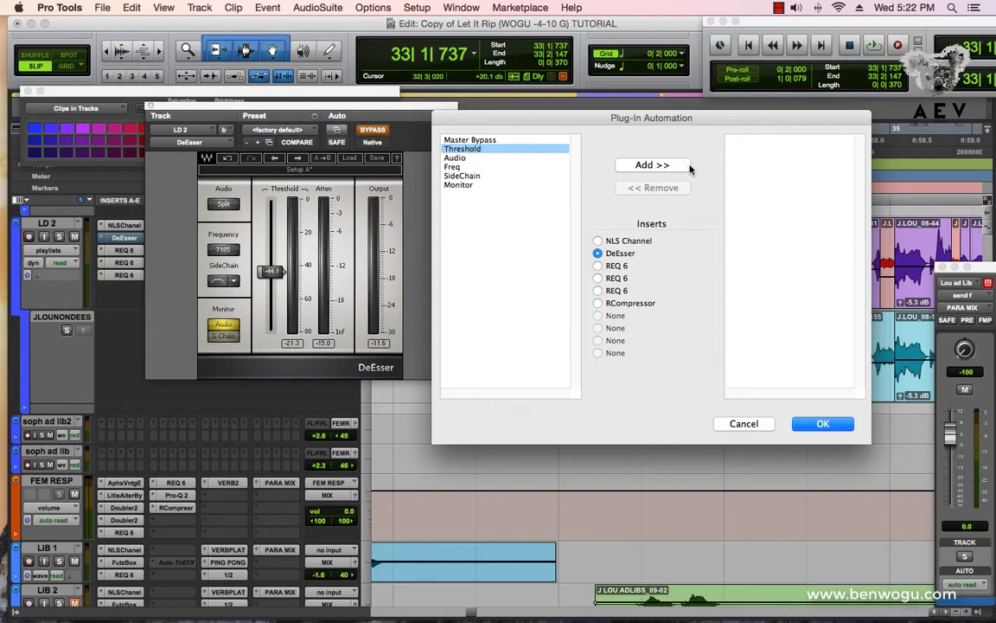
left_click(659, 165)
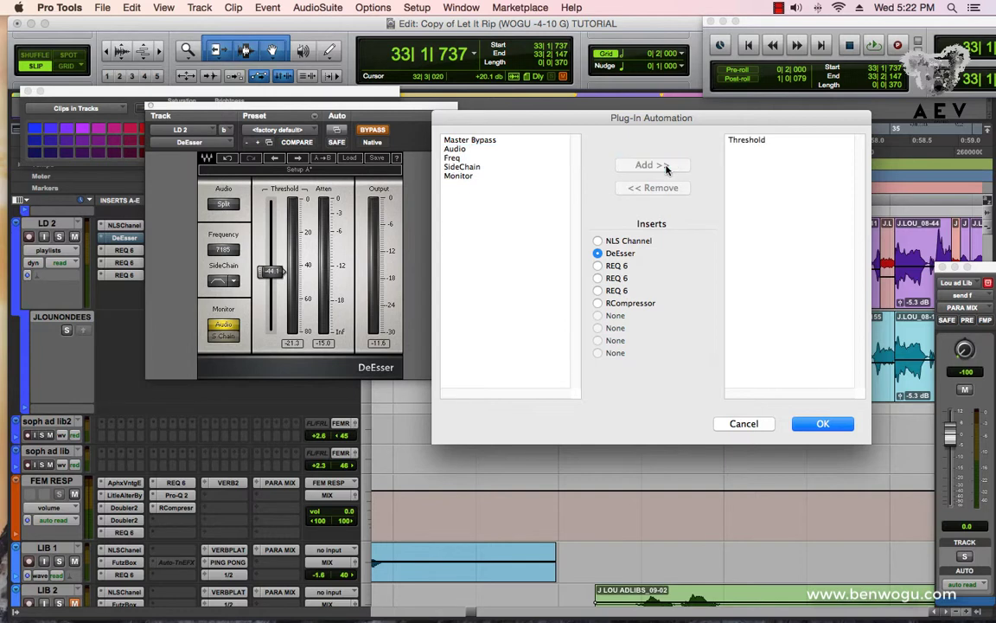
left_click(823, 424)
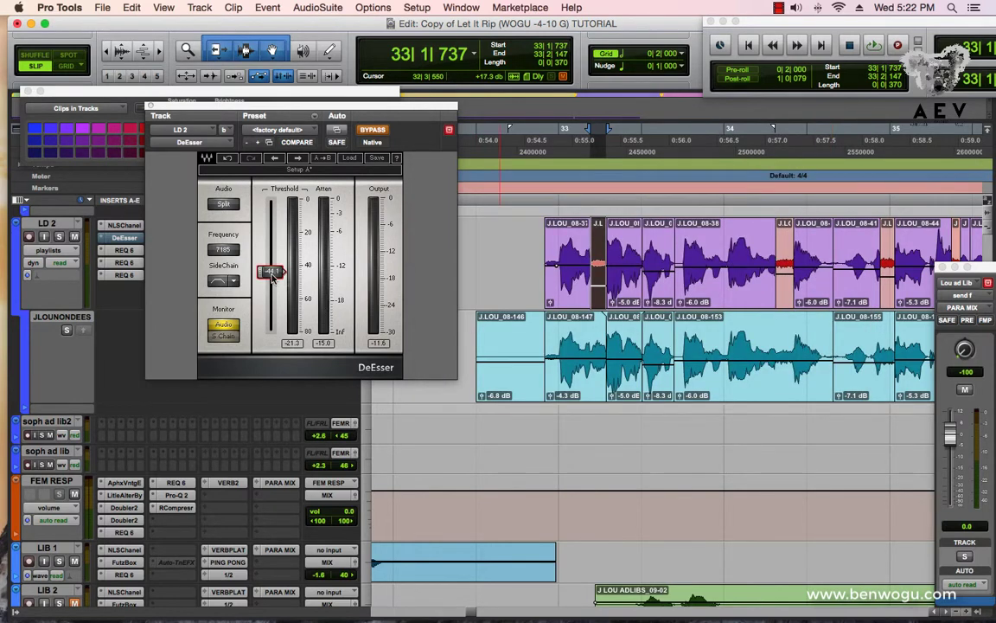
- Raise the DeEsser threshold to 0.0, and afterward lower it to -48.3 to demonstrate the automatable range
left_click_drag(273, 275, 272, 203)
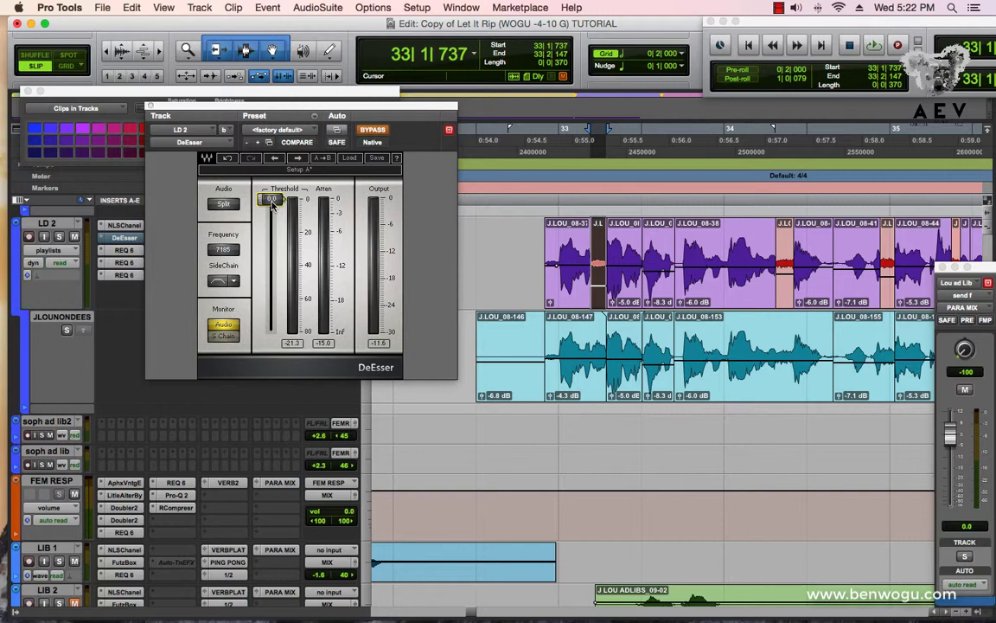
left_click_drag(273, 202, 272, 278)
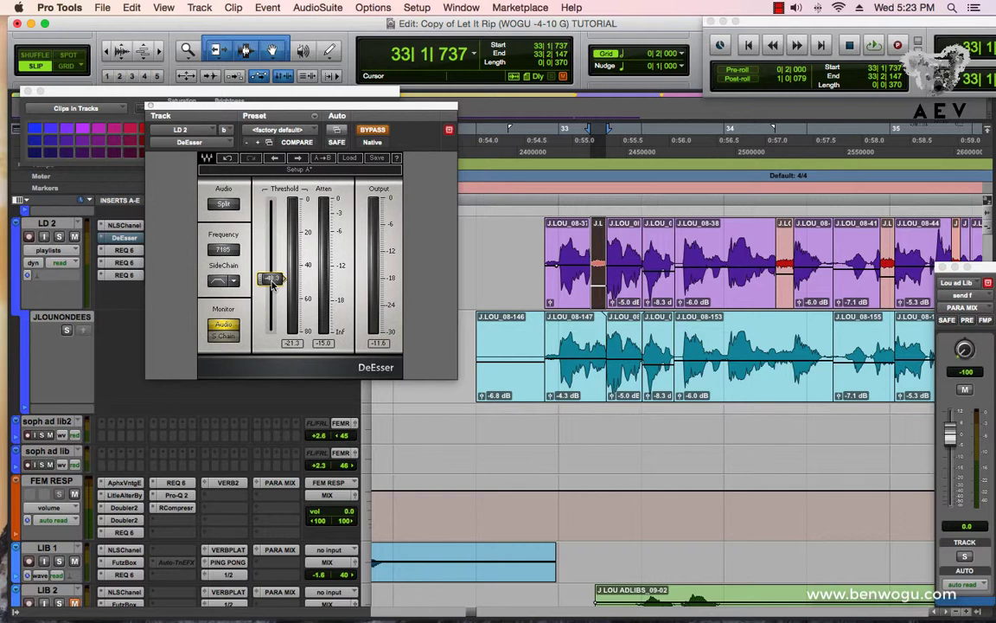
- Place the edit cursor at 32|4|360 before the LD 2 clips and show the whole vocal phrase in the timeline
left_click(533, 263)
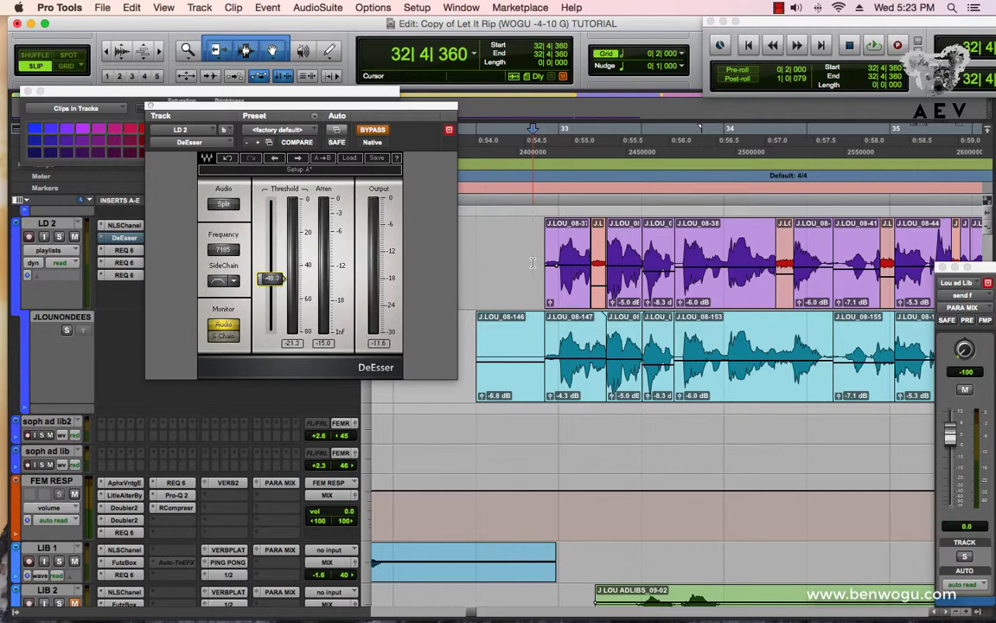
key("r")
key("r")
scroll(536, 273, "right", 5)
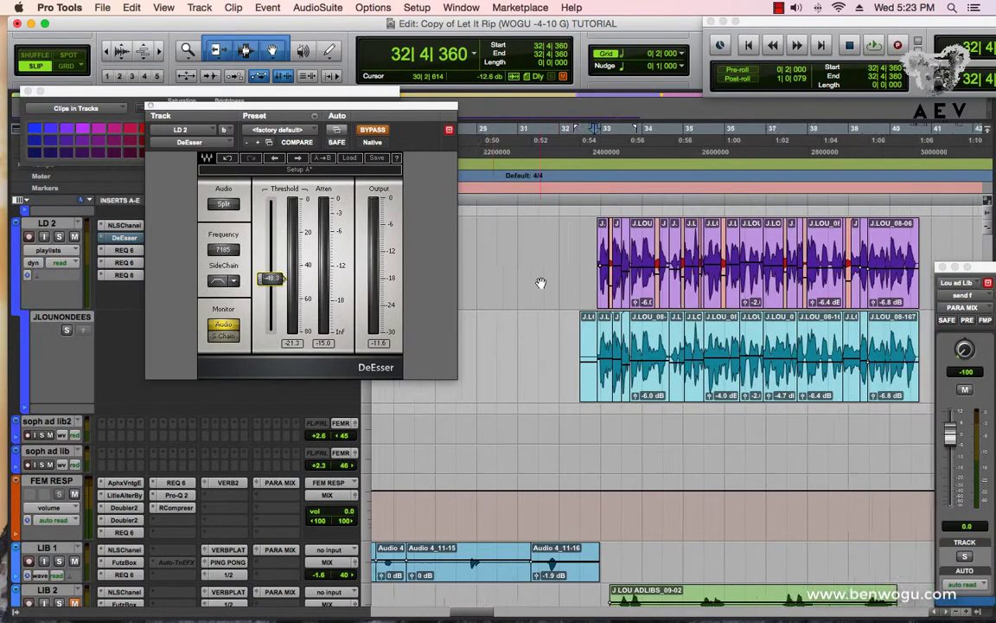